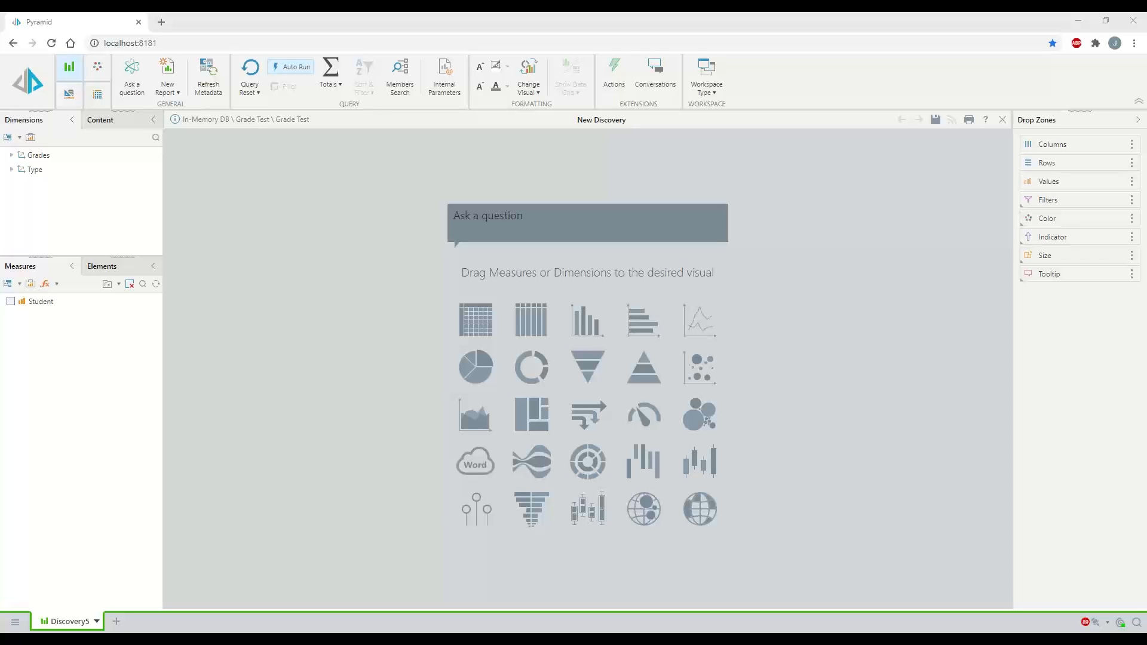
Step: Build a grid with the Grade hierarchy on rows and the Student measure as values
{"action": "left_click", "coordinate": [12, 155]}
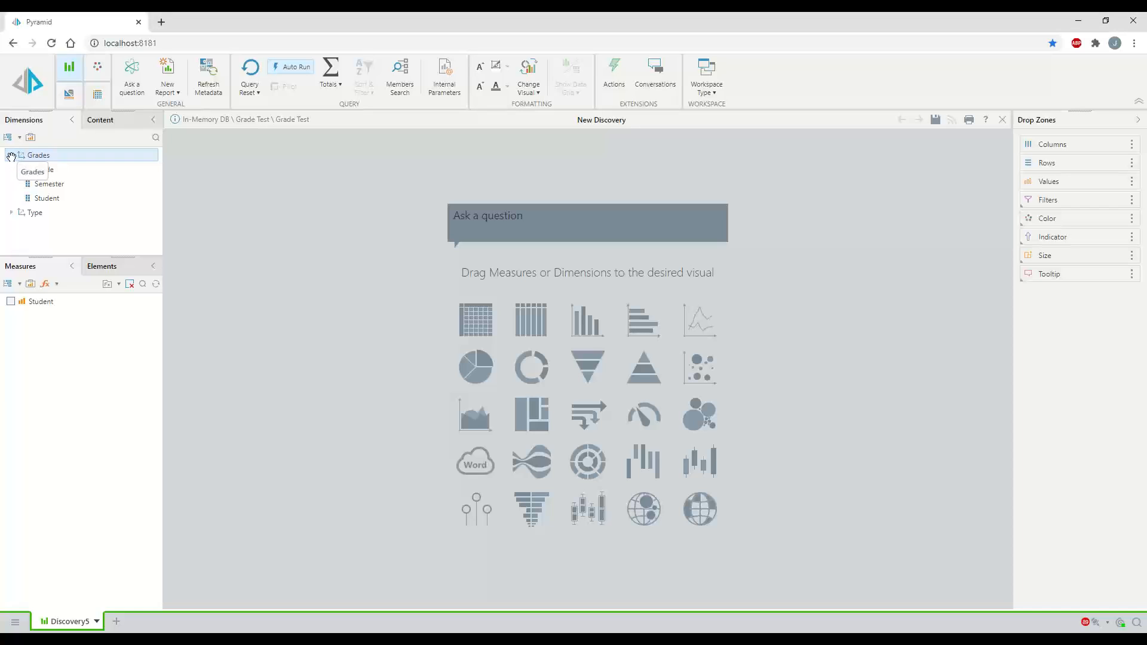
{"action": "left_click_drag", "start_coordinate": [65, 177], "coordinate": [467, 322]}
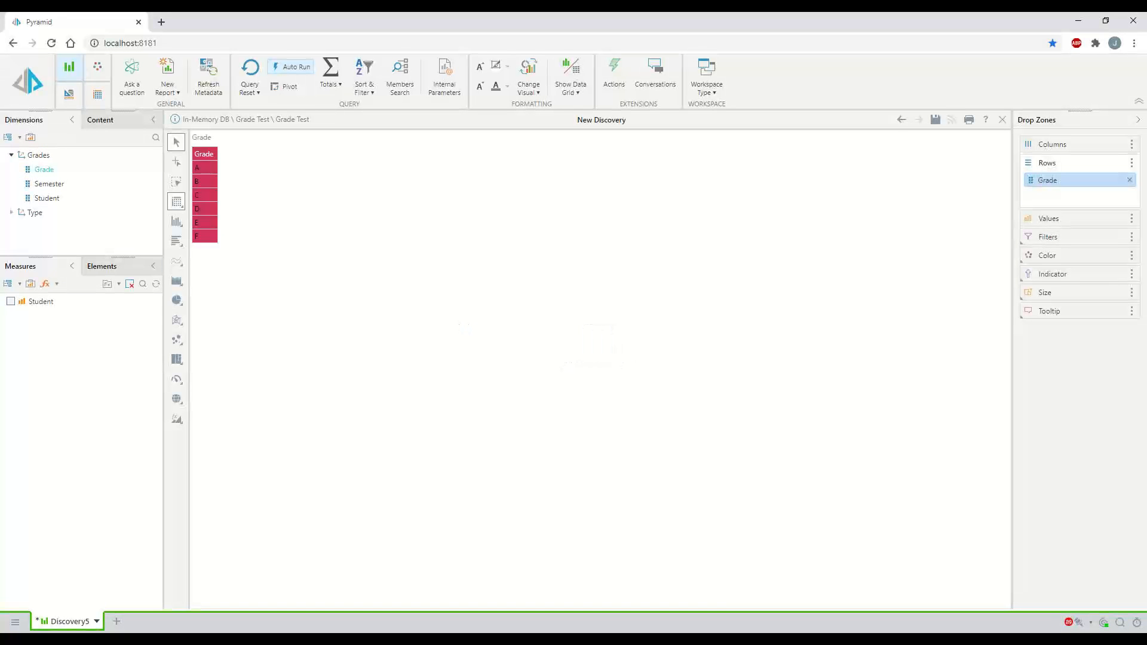
{"action": "left_click", "coordinate": [11, 301]}
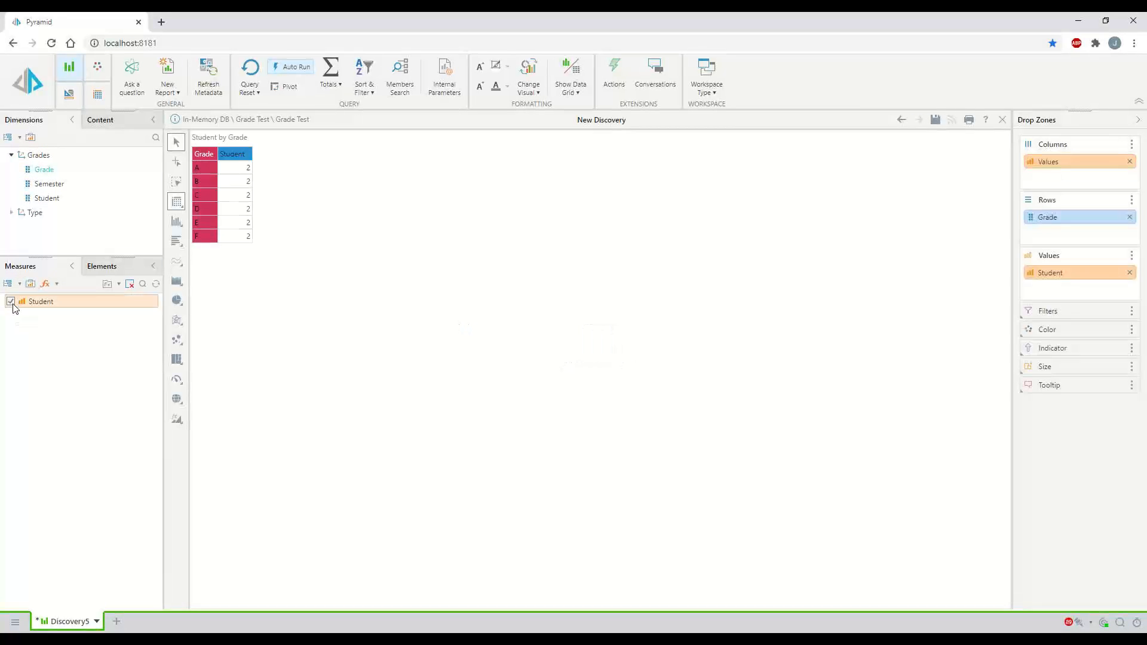
Step: Set the grid design of the Student by Grade table to Flat Mode
{"action": "left_click", "coordinate": [98, 94]}
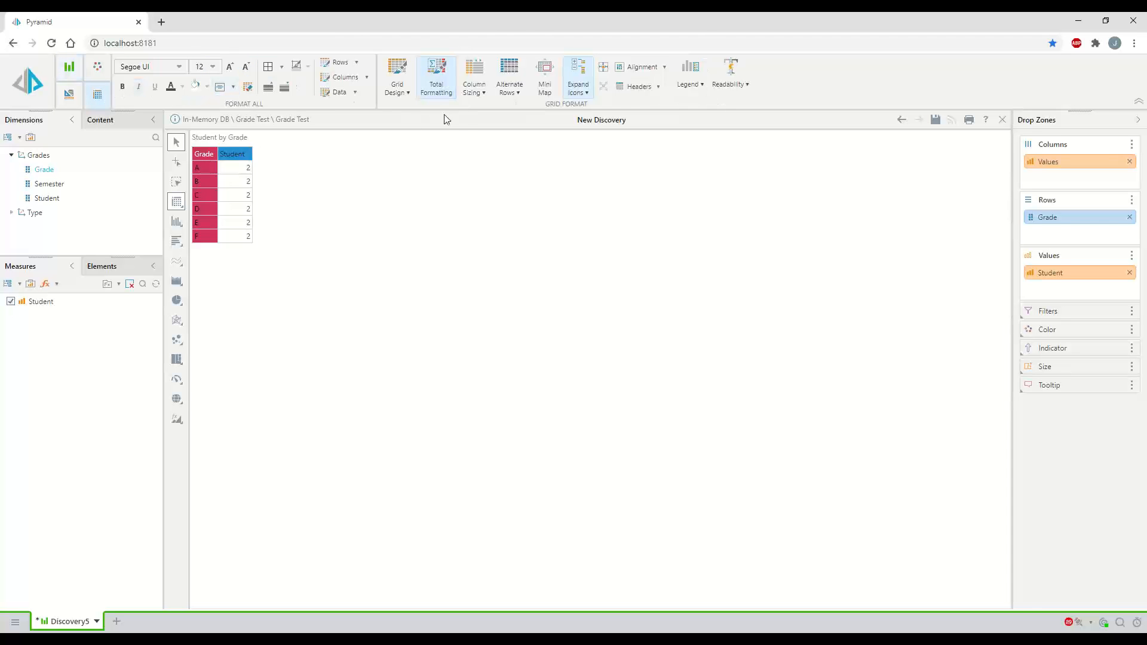
{"action": "left_click", "coordinate": [402, 89]}
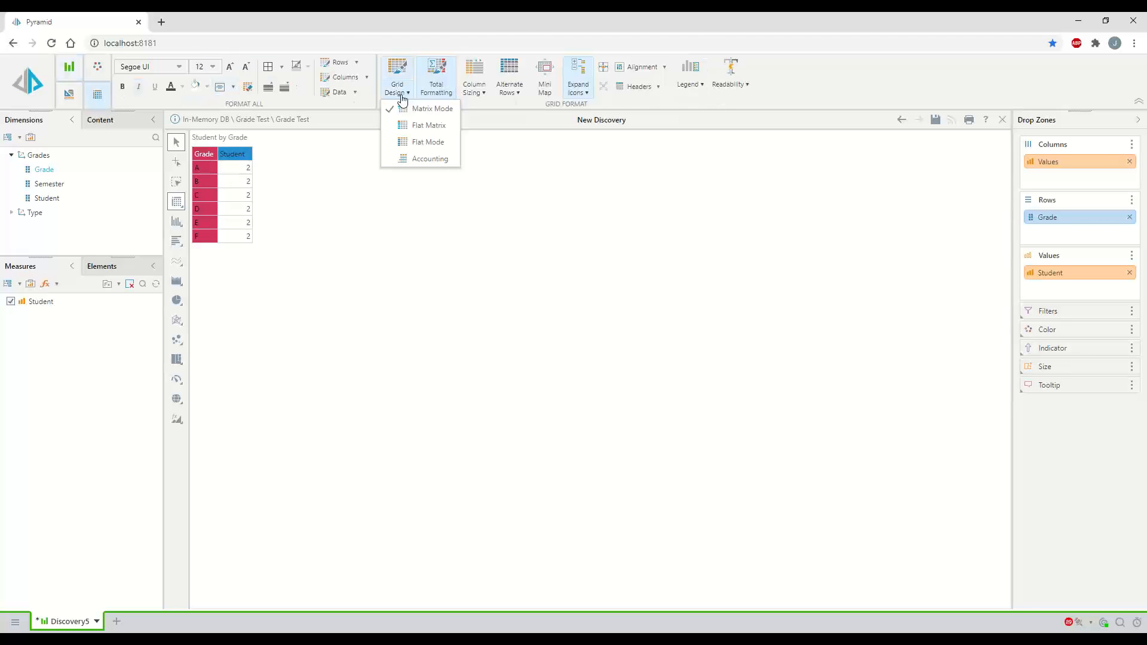
{"action": "left_click", "coordinate": [432, 143]}
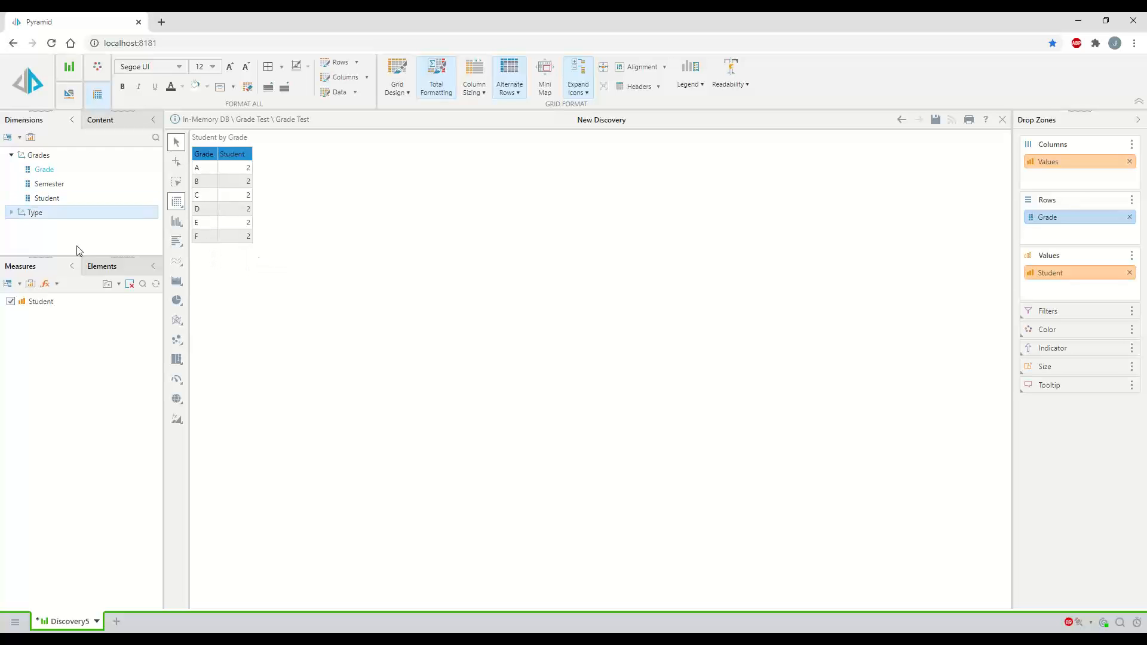
Step: Add Semester to the columns, relocate it to the filters, and list the elements of the Grade hierarchy
{"action": "left_click_drag", "start_coordinate": [38, 184], "coordinate": [1044, 178]}
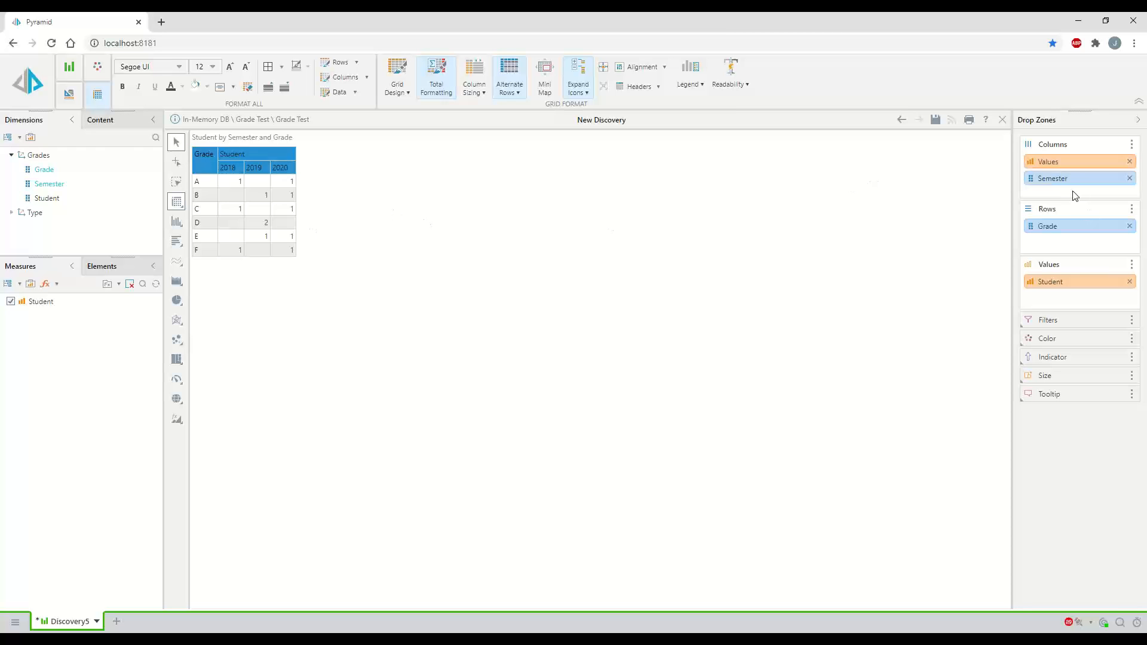
{"action": "left_click_drag", "start_coordinate": [1058, 180], "coordinate": [988, 325]}
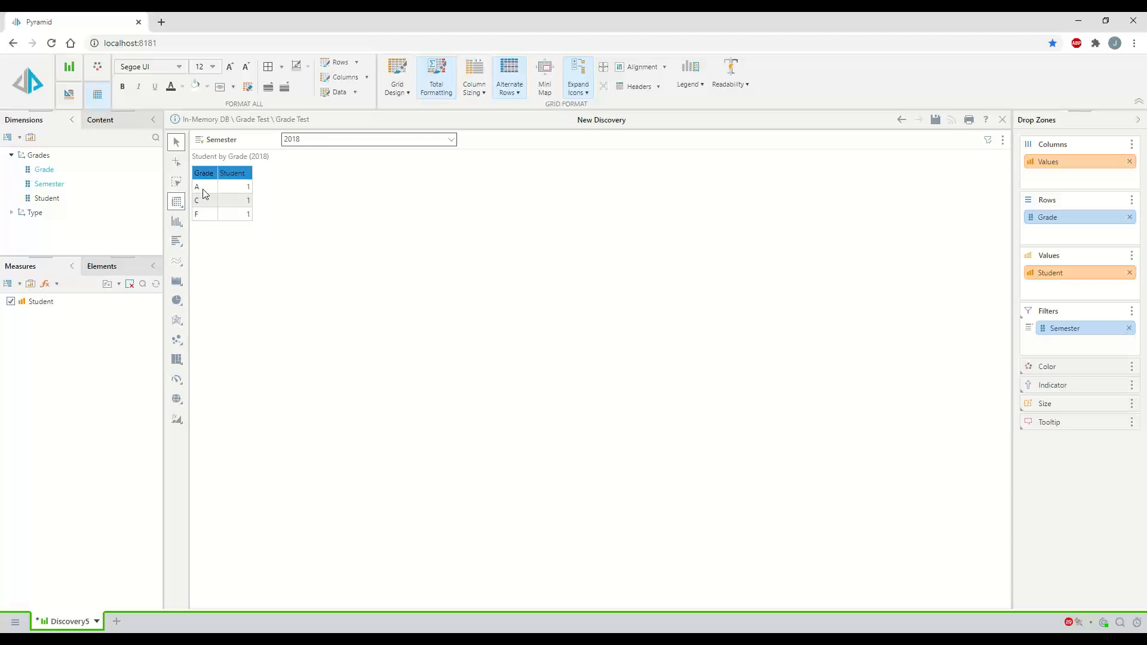
{"action": "right_click", "coordinate": [37, 170]}
{"action": "left_click", "coordinate": [62, 178]}
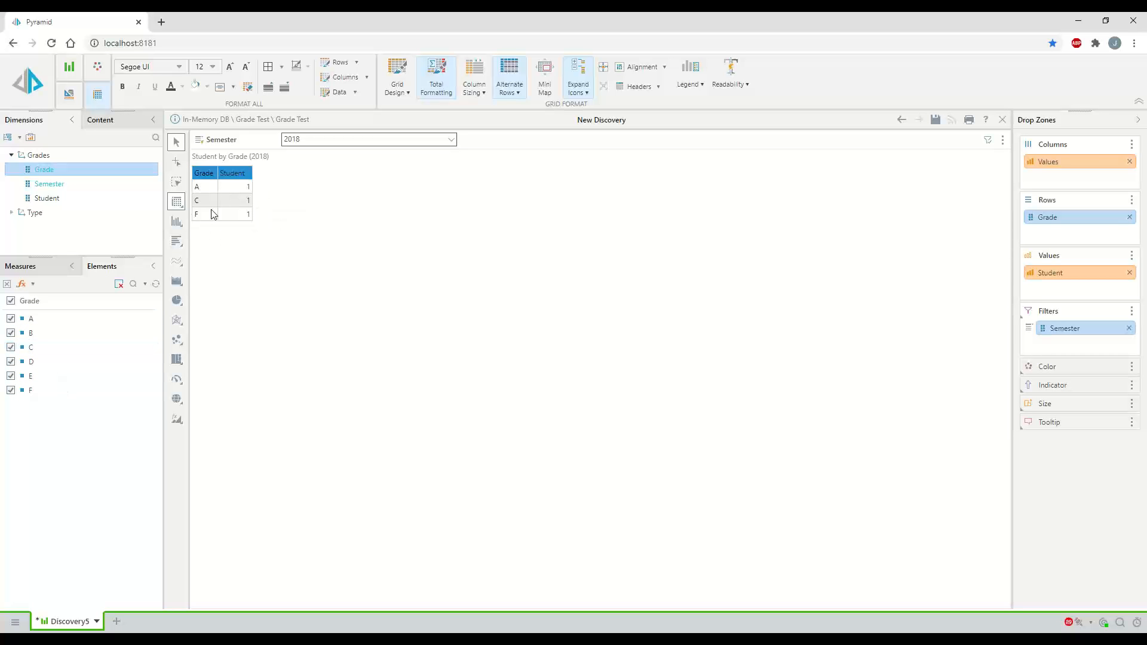
Step: Switch the Semester filter to 2019, 2020 and back to 2018 to compare which grades are listed
{"action": "left_click", "coordinate": [323, 141]}
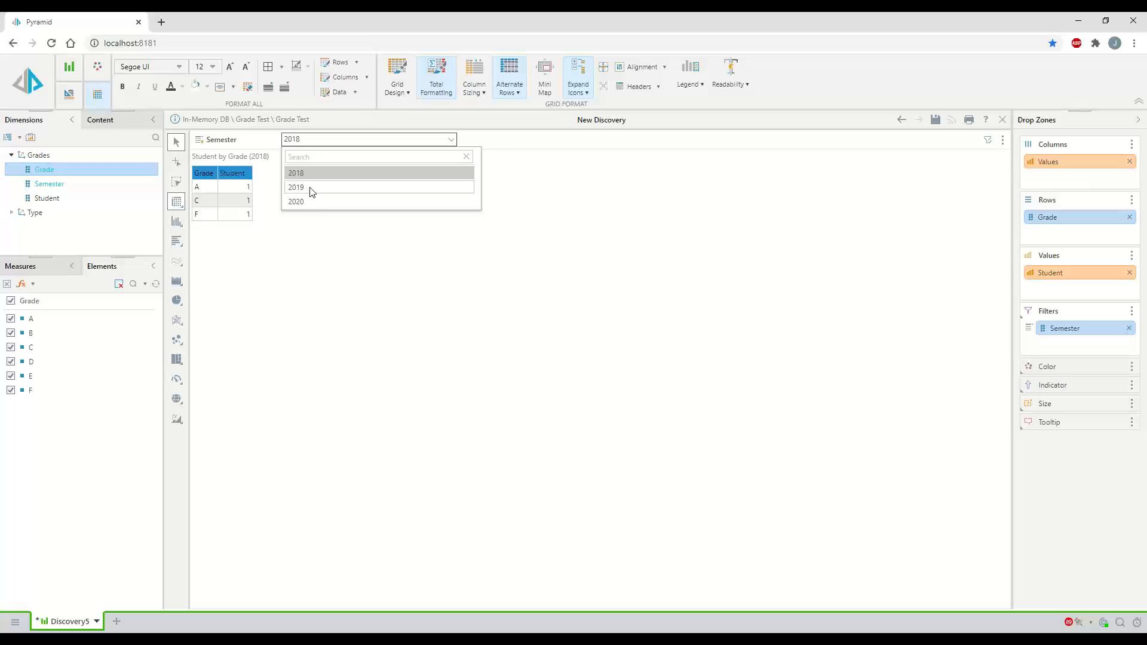
{"action": "left_click", "coordinate": [310, 188]}
{"action": "left_click", "coordinate": [323, 141]}
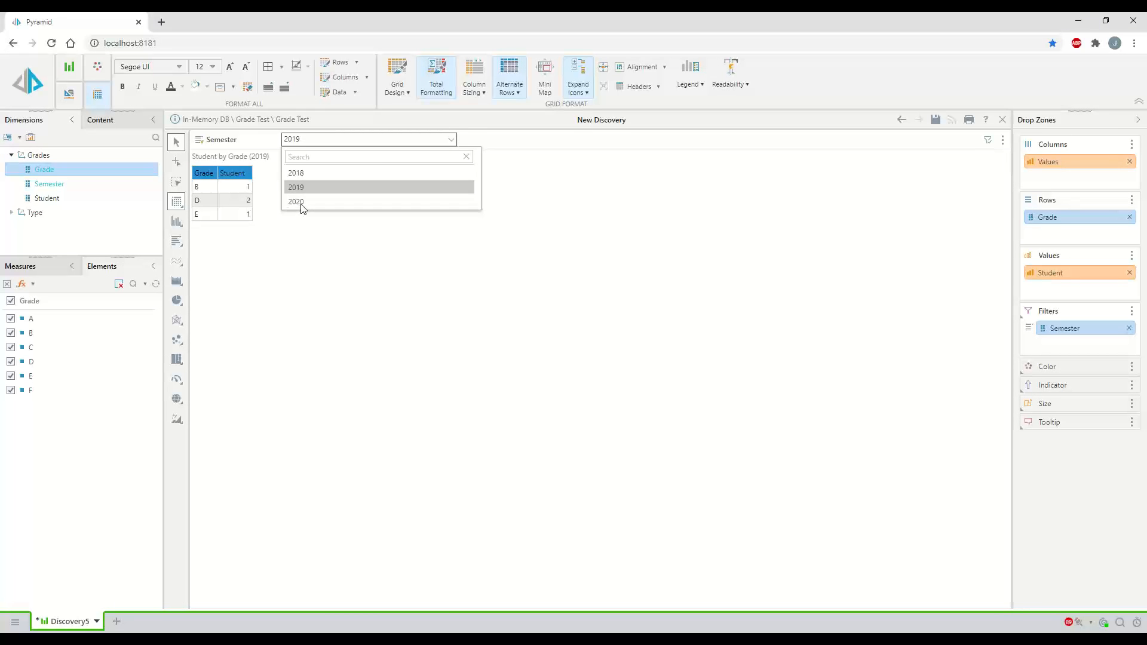
{"action": "left_click", "coordinate": [304, 203]}
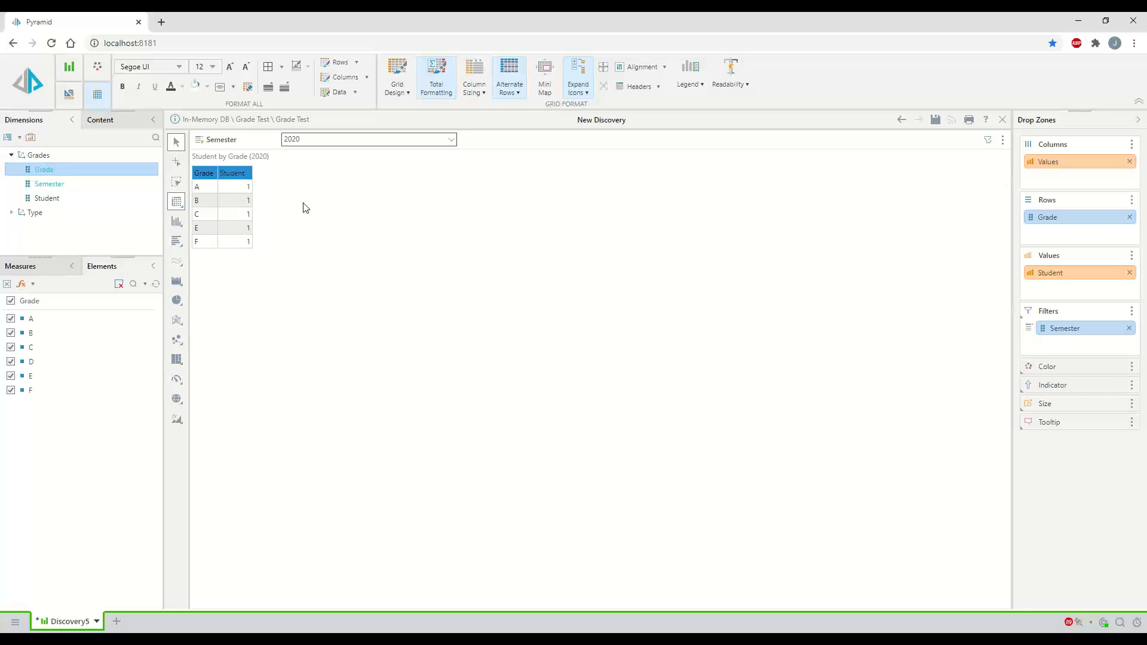
{"action": "left_click", "coordinate": [304, 141]}
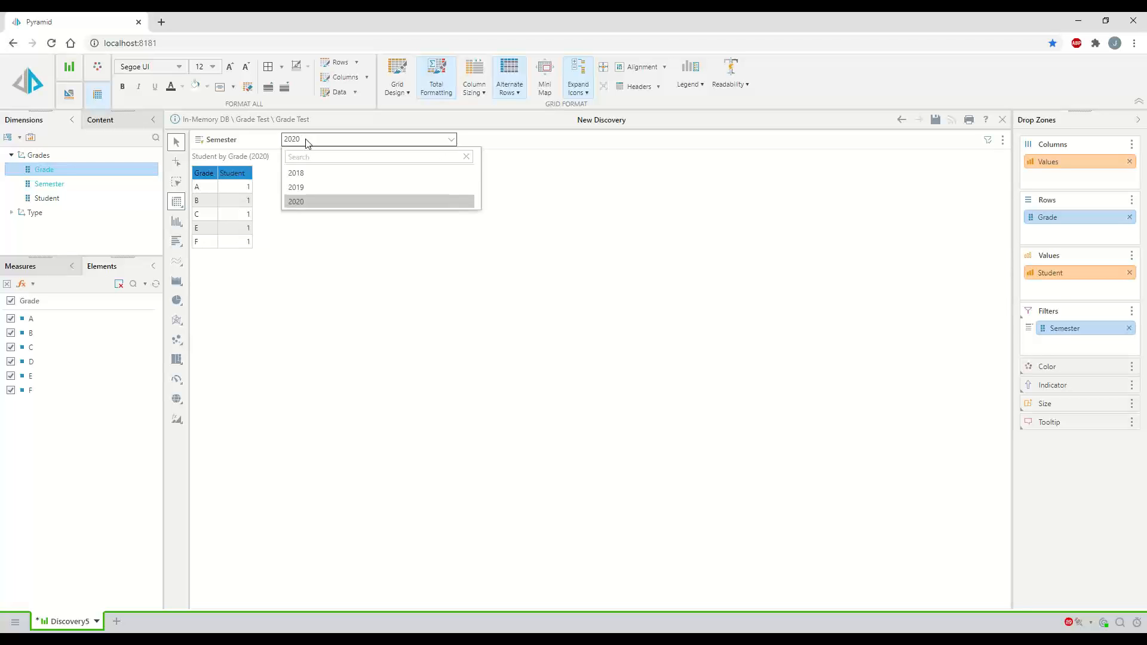
{"action": "left_click", "coordinate": [309, 173]}
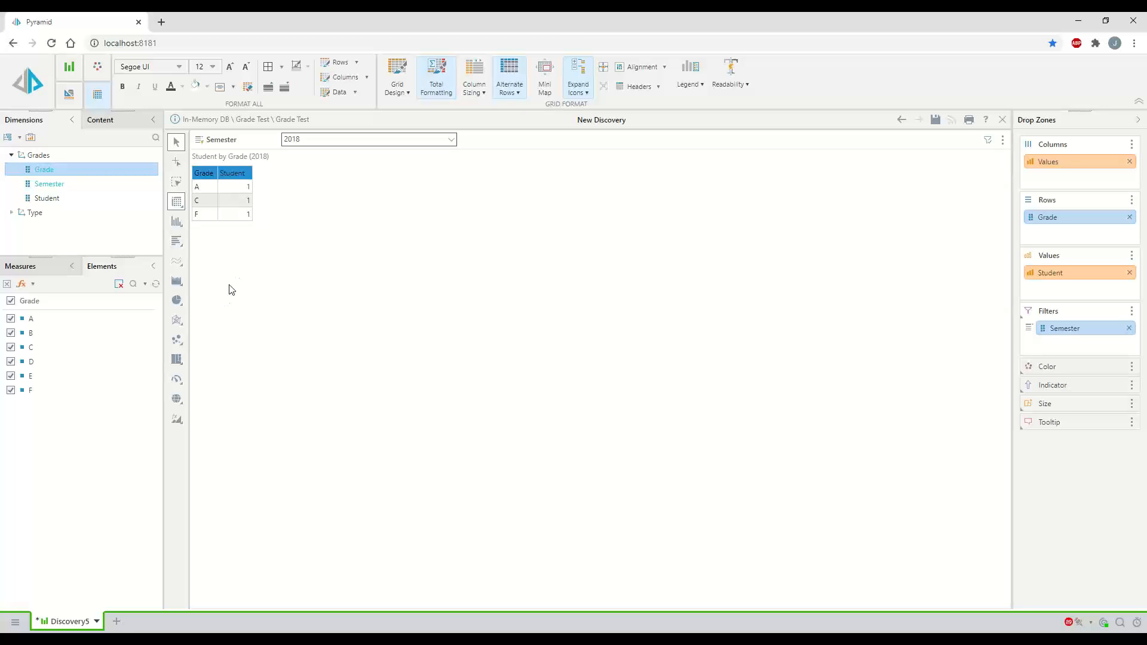
Step: Try the Show all empties option on the filtered grid, and revert it with Hide all empties
{"action": "left_click", "coordinate": [70, 96]}
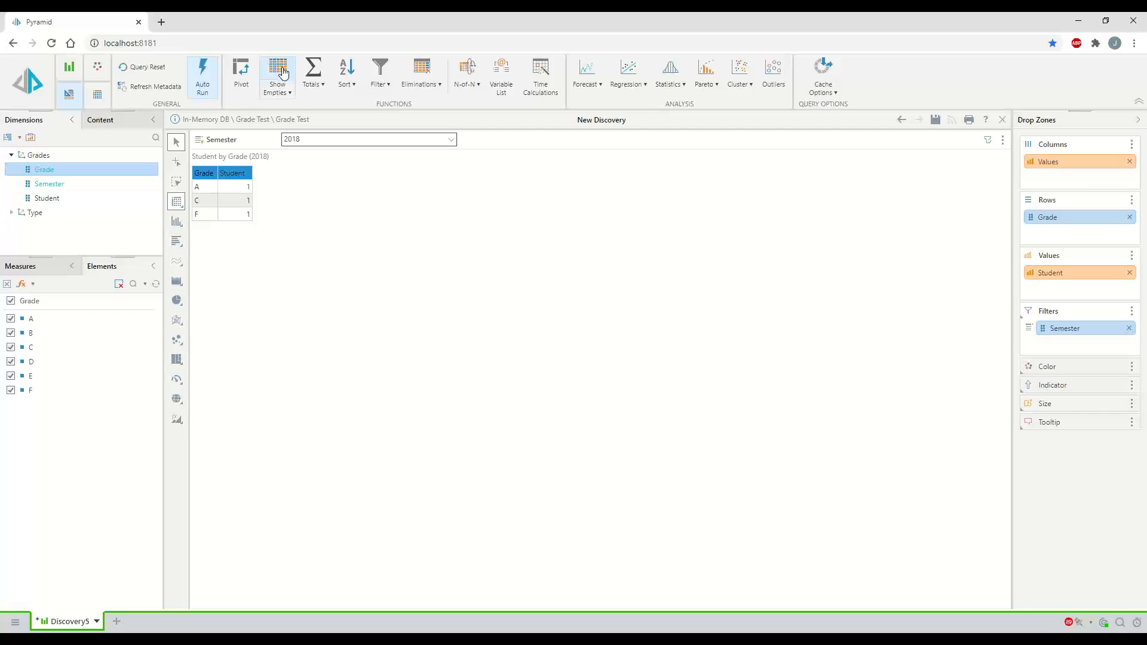
{"action": "left_click", "coordinate": [286, 93]}
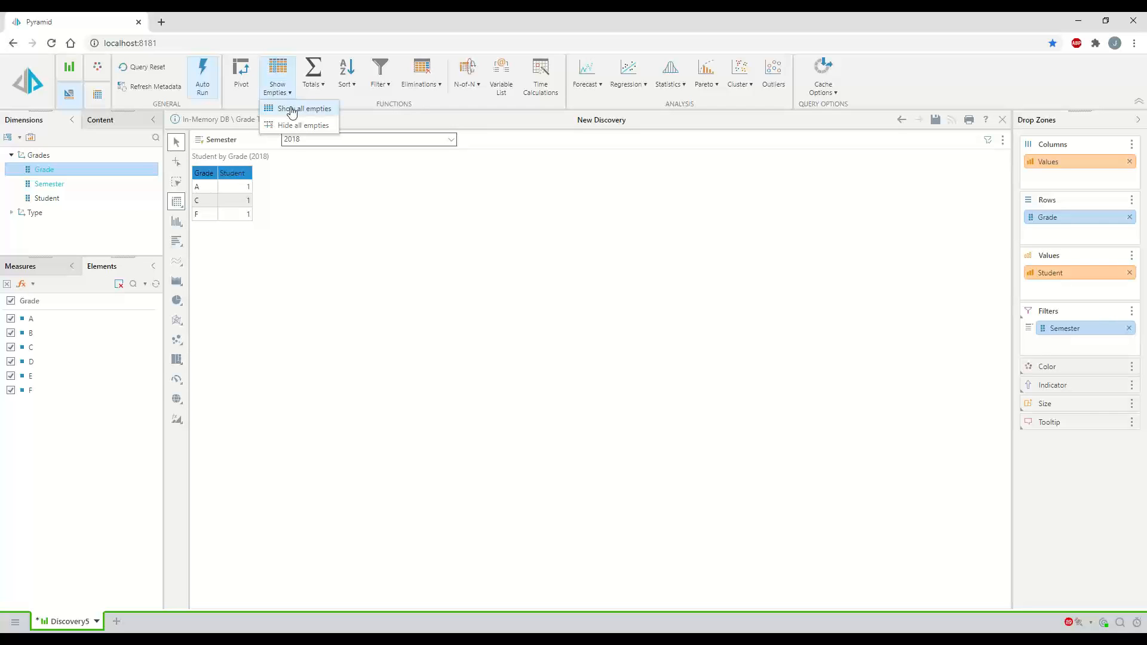
{"action": "left_click", "coordinate": [291, 110]}
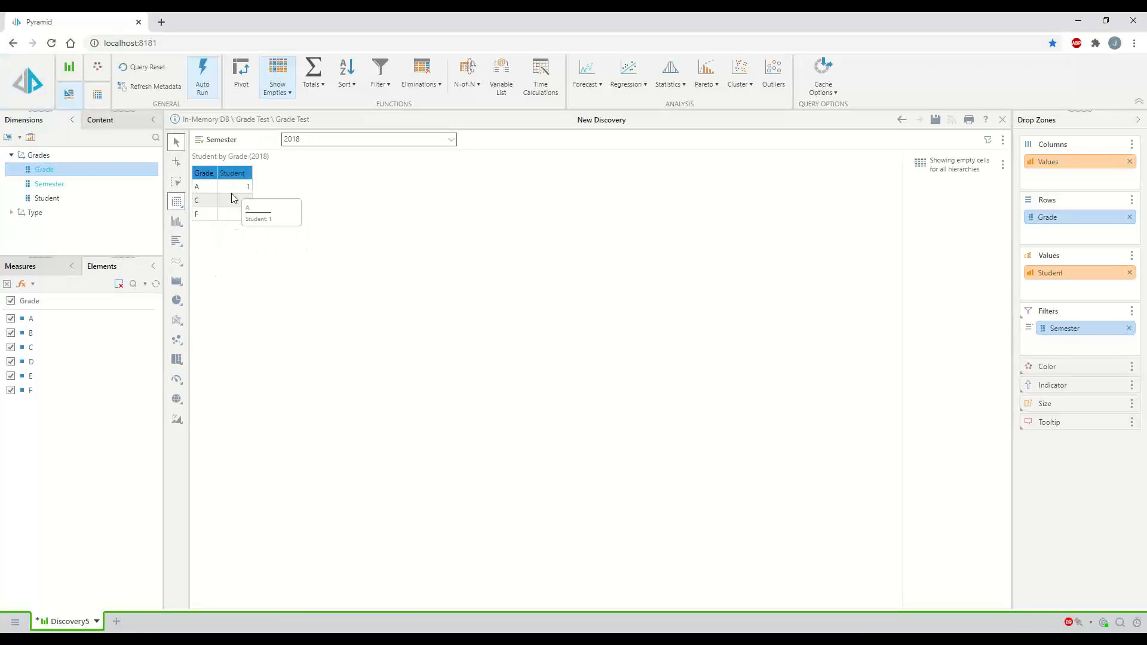
{"action": "left_click", "coordinate": [282, 96]}
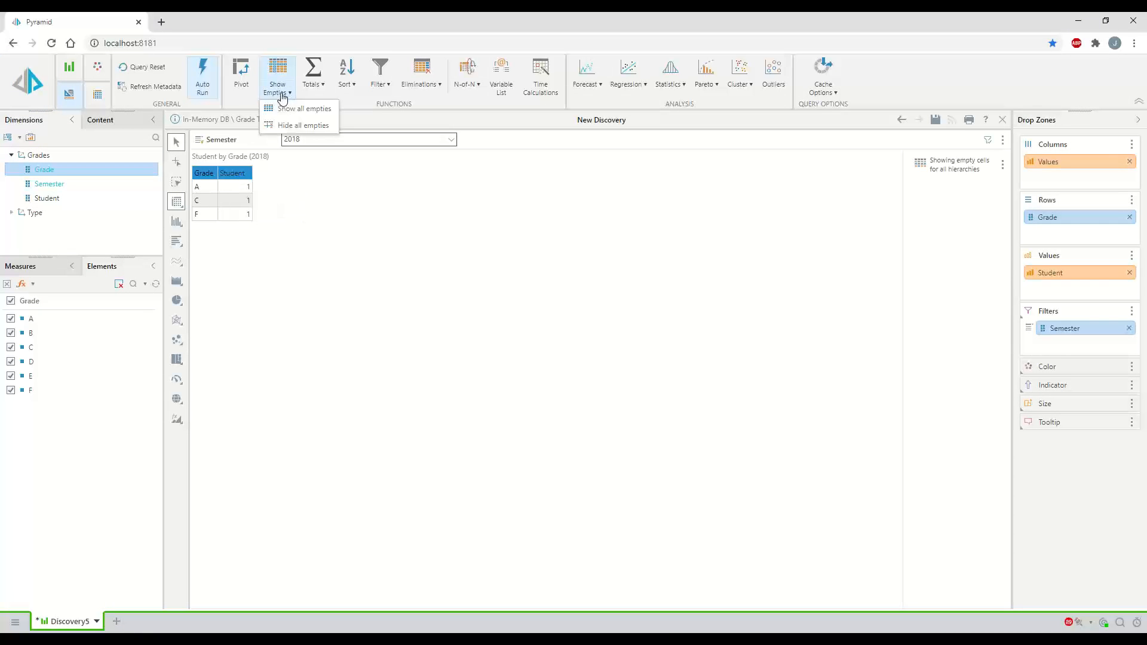
{"action": "left_click", "coordinate": [297, 127]}
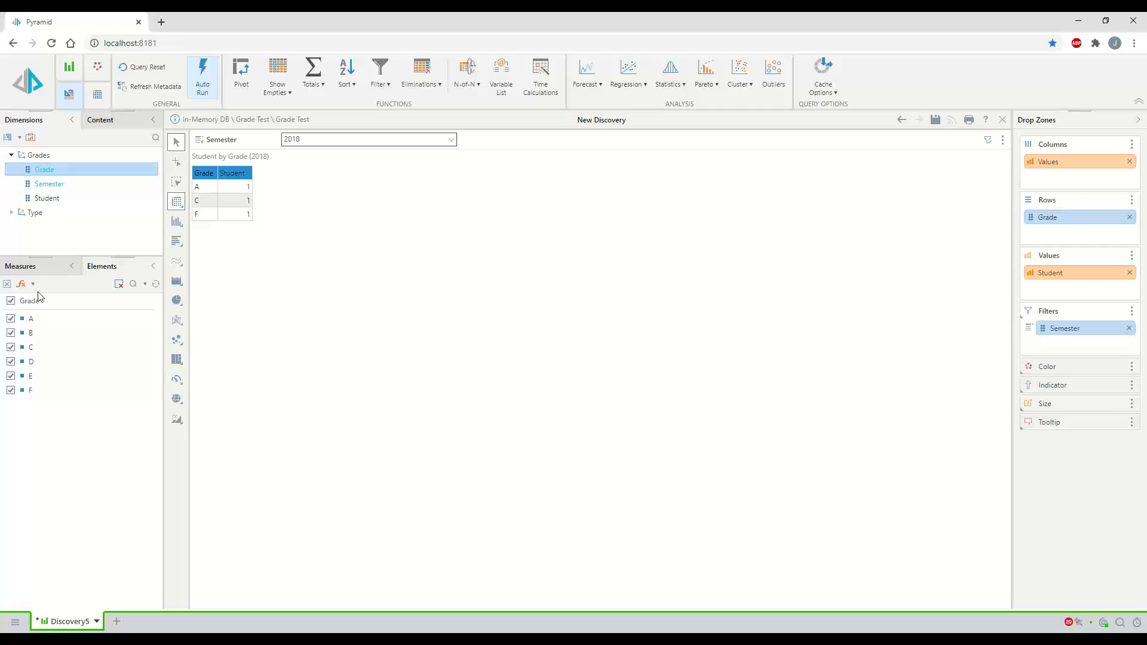
Step: Start a new custom formula from the discovery's measures list
{"action": "left_click", "coordinate": [31, 267]}
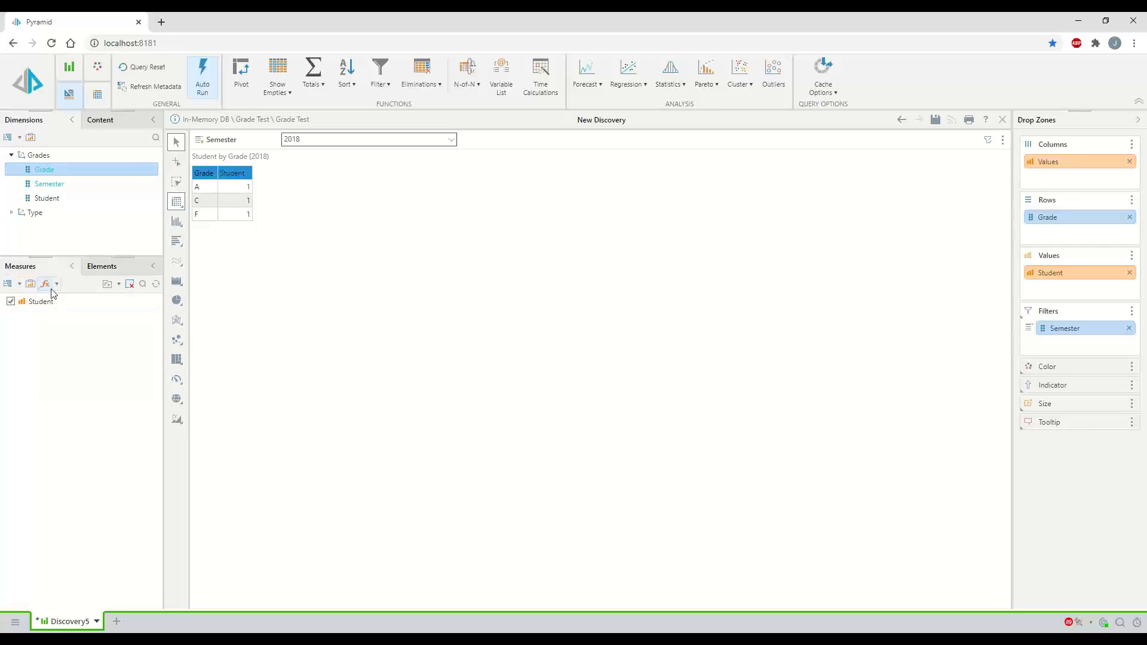
{"action": "left_click", "coordinate": [51, 284]}
{"action": "left_click", "coordinate": [65, 302]}
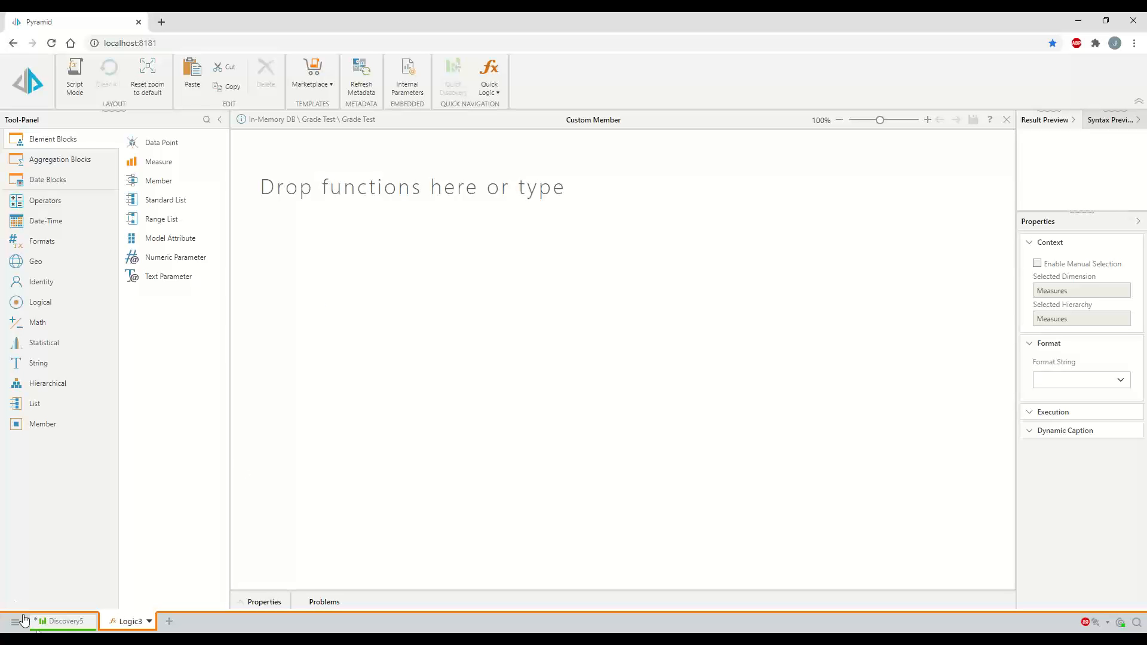
Step: Return to the discovery, move Semester from the filters to the columns, and remove it from the query
{"action": "left_click", "coordinate": [64, 623]}
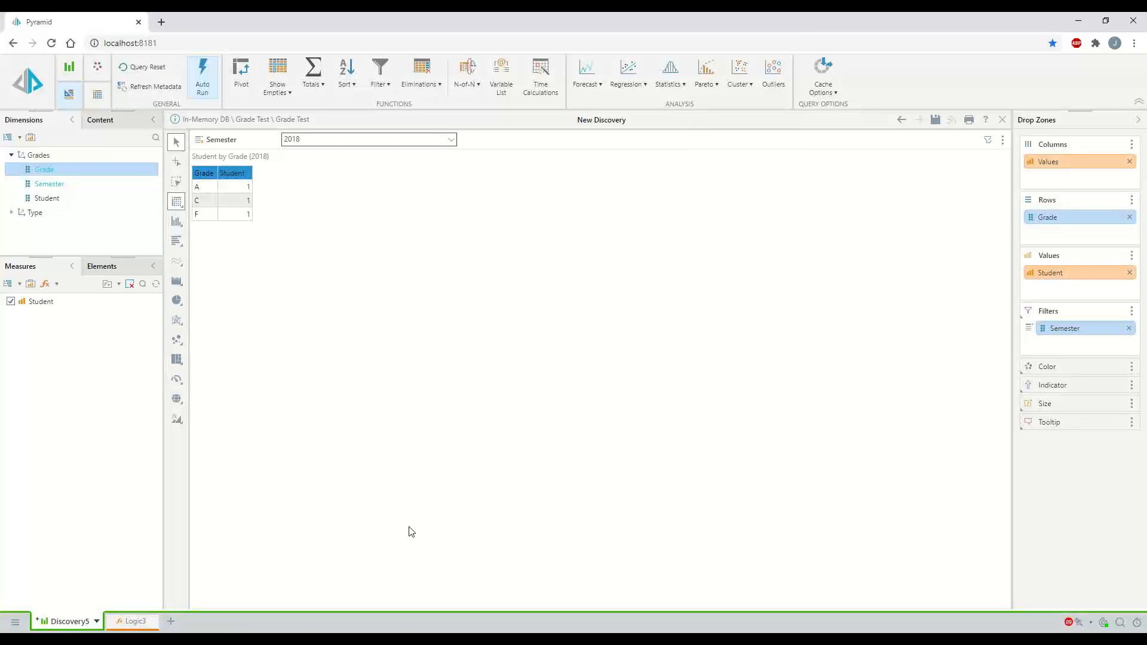
{"action": "left_click_drag", "start_coordinate": [1065, 328], "coordinate": [1052, 174]}
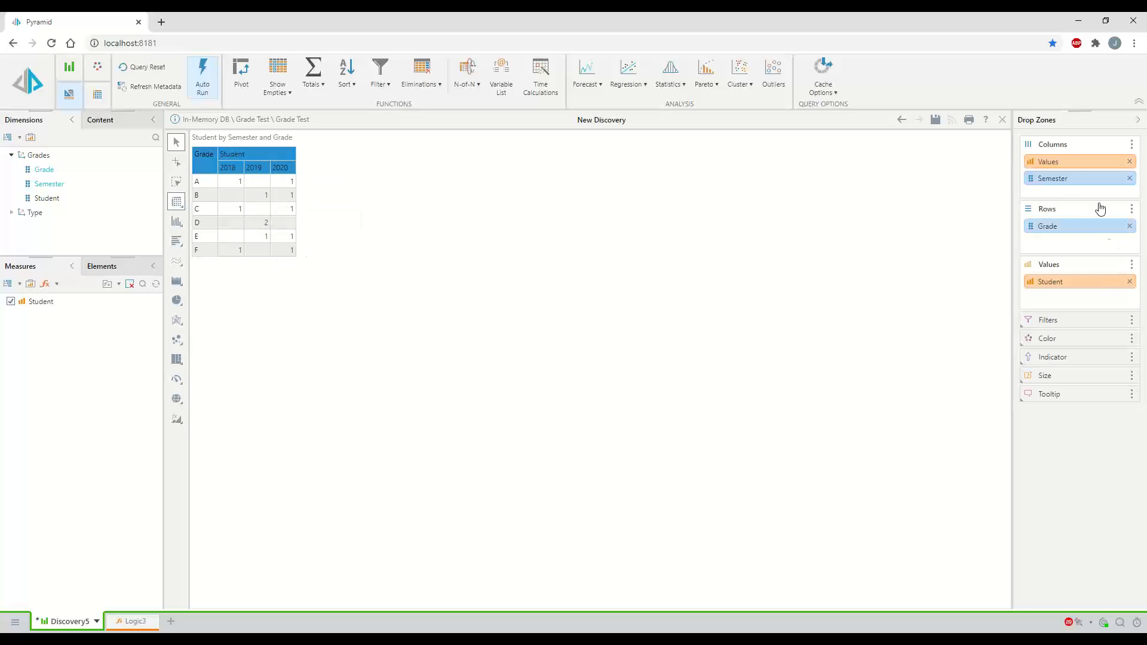
{"action": "left_click", "coordinate": [1129, 178]}
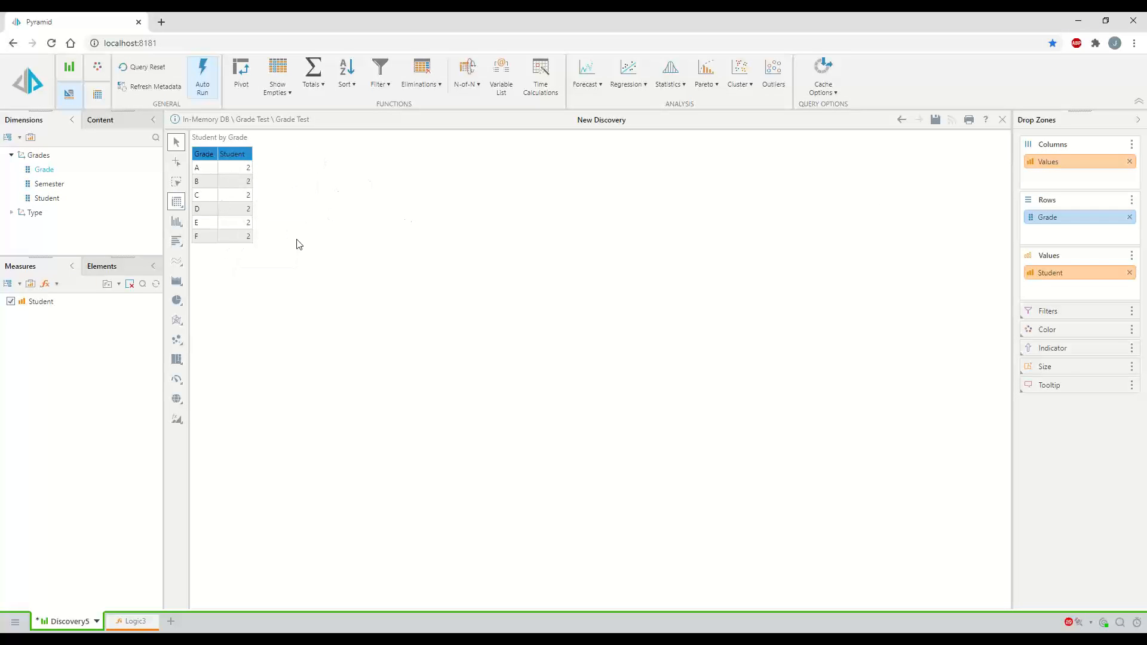
Step: In the custom formula, enter "IF(" and insert a Data Point block for the Student measure with Semester (All)
{"action": "left_click", "coordinate": [132, 621]}
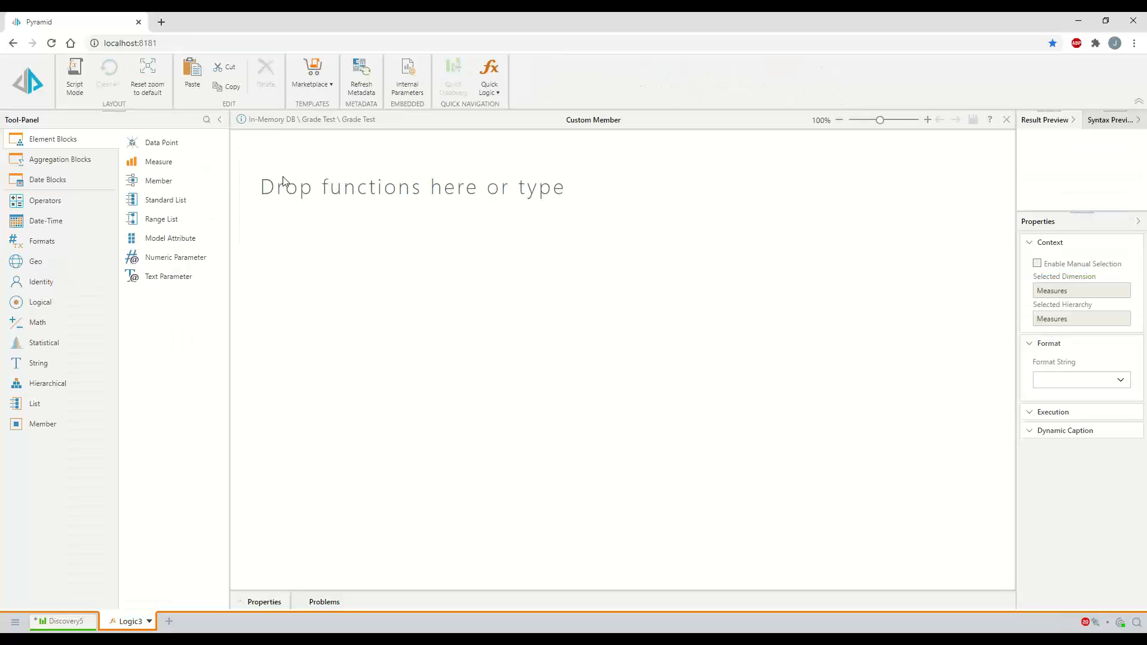
{"action": "type", "text": "IF("}
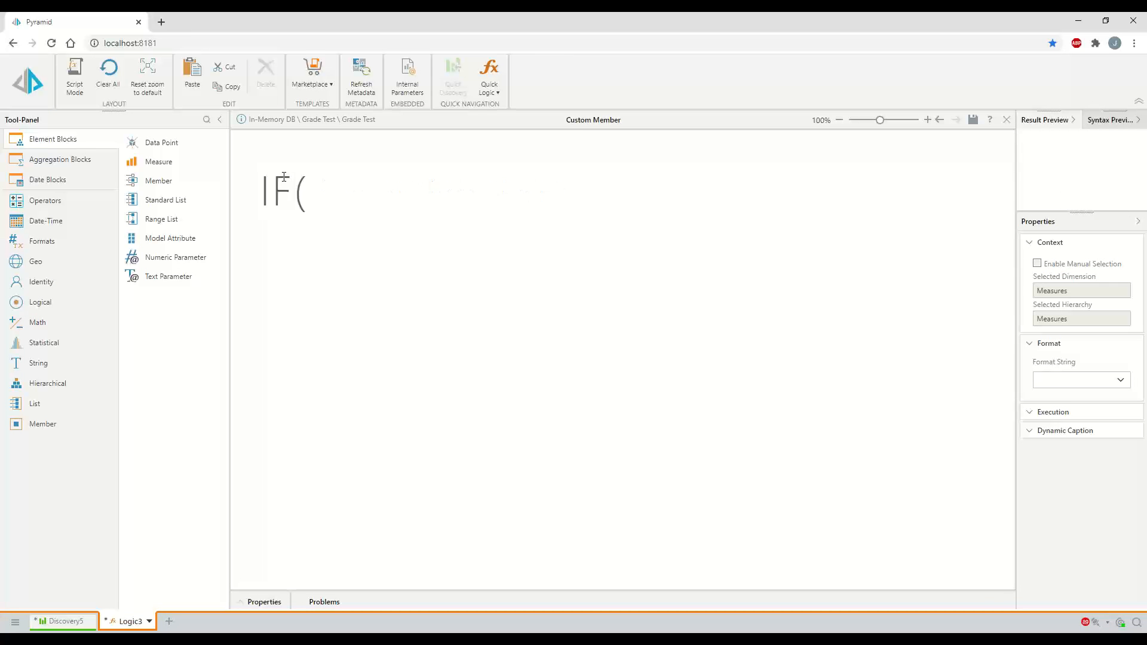
{"action": "left_click_drag", "start_coordinate": [151, 142], "coordinate": [322, 212]}
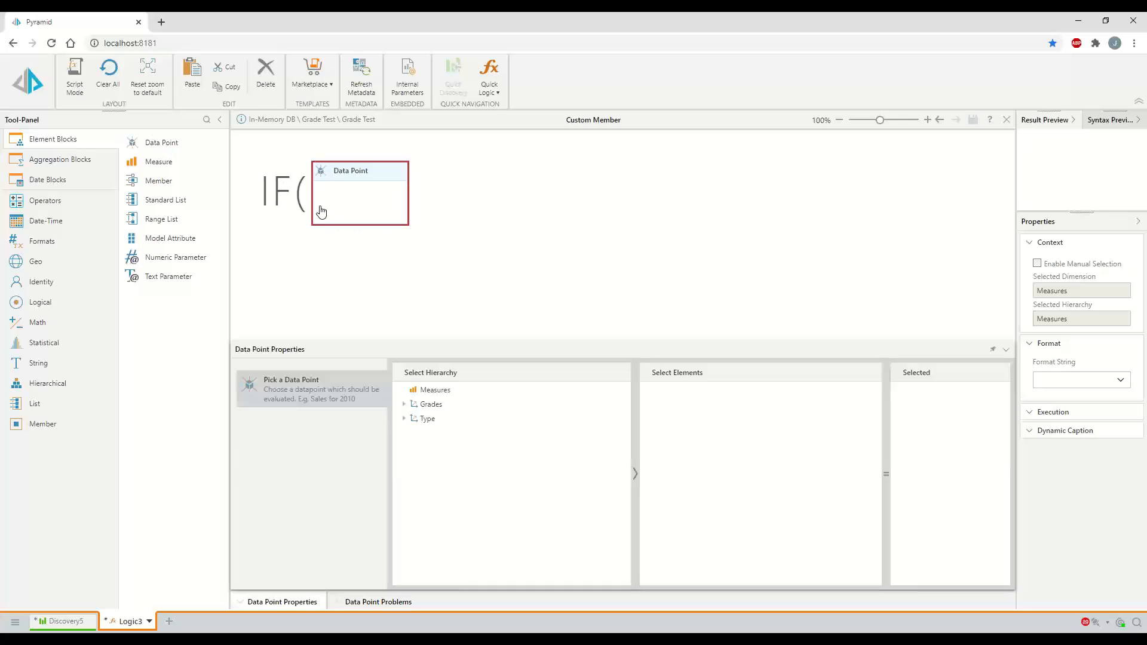
{"action": "left_click", "coordinate": [452, 389]}
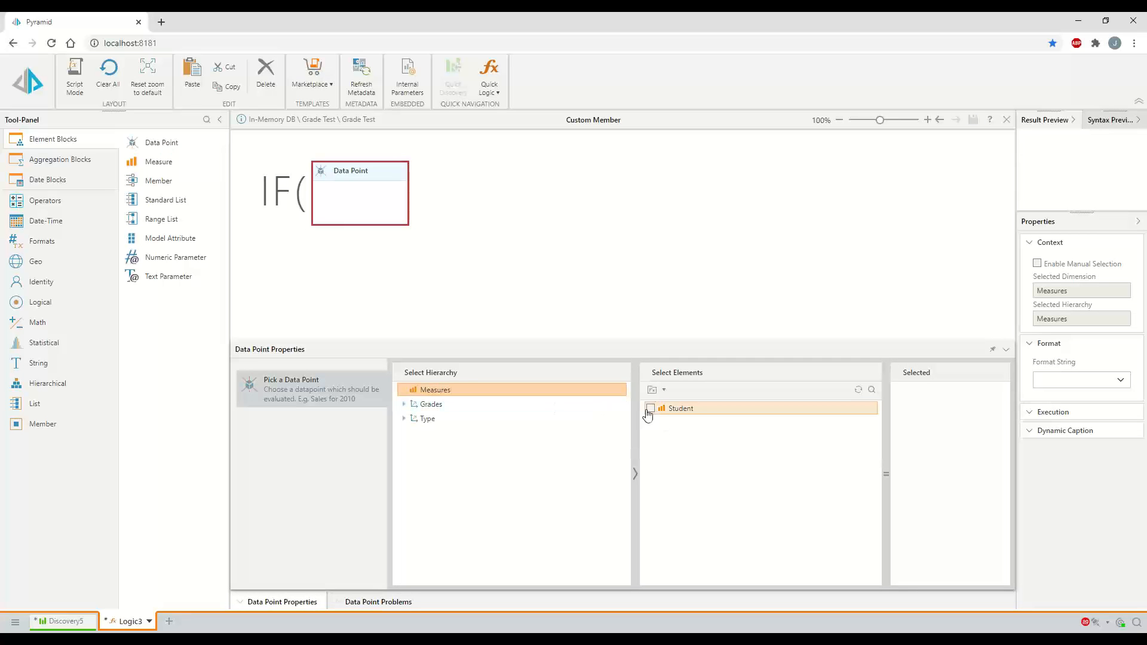
{"action": "left_click", "coordinate": [651, 408]}
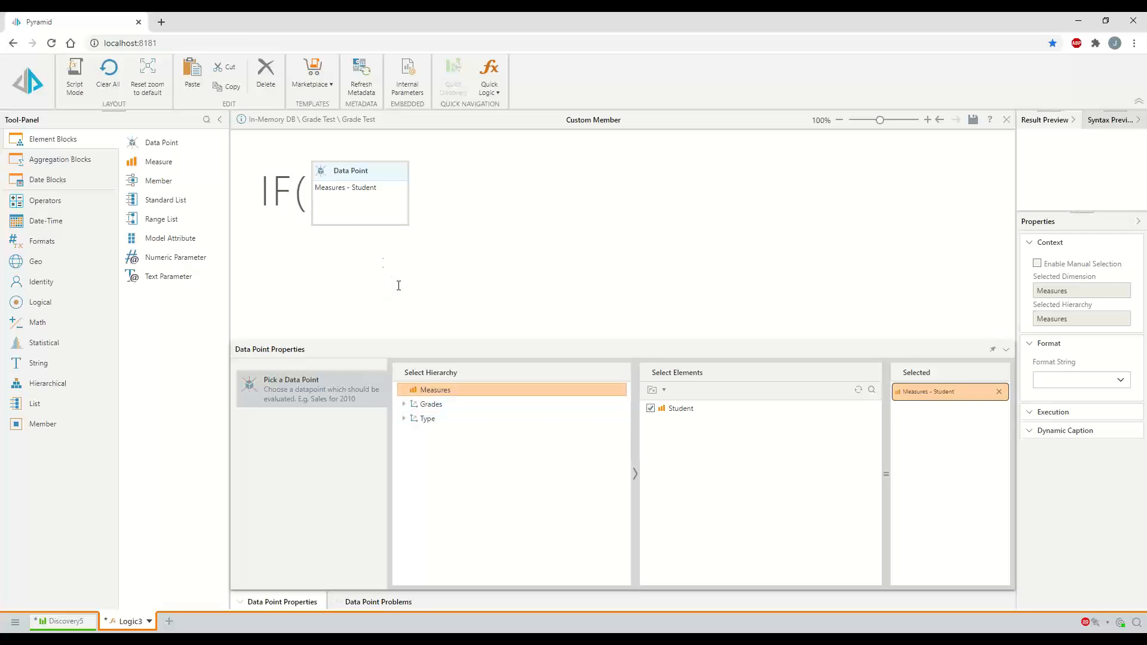
{"action": "left_click", "coordinate": [404, 405]}
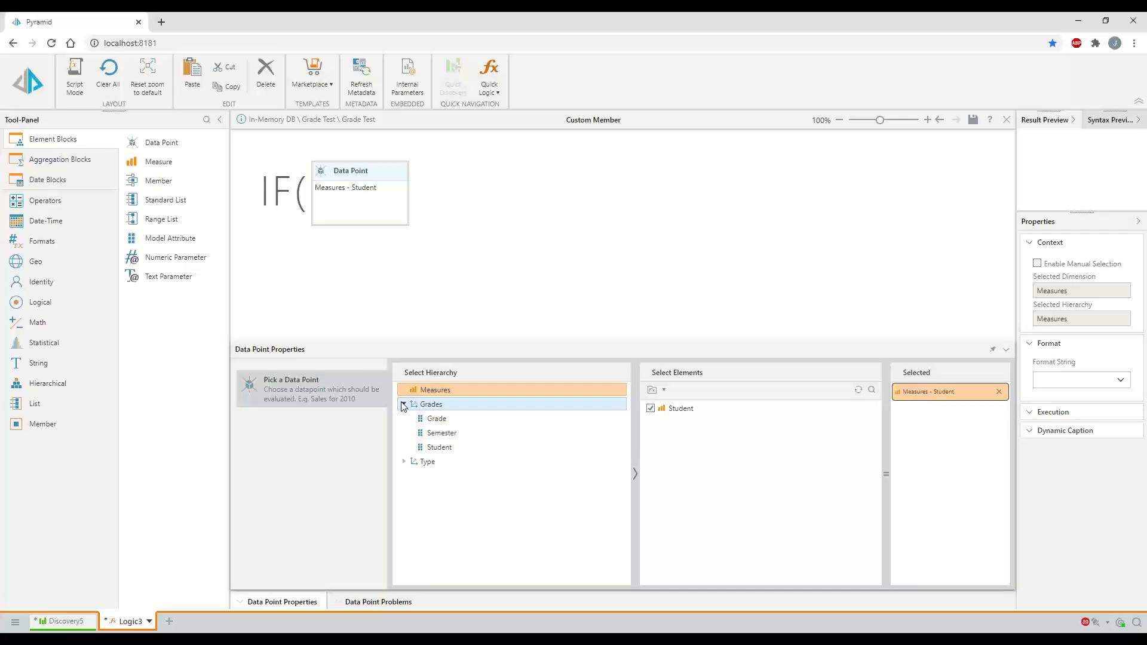
{"action": "left_click", "coordinate": [452, 437]}
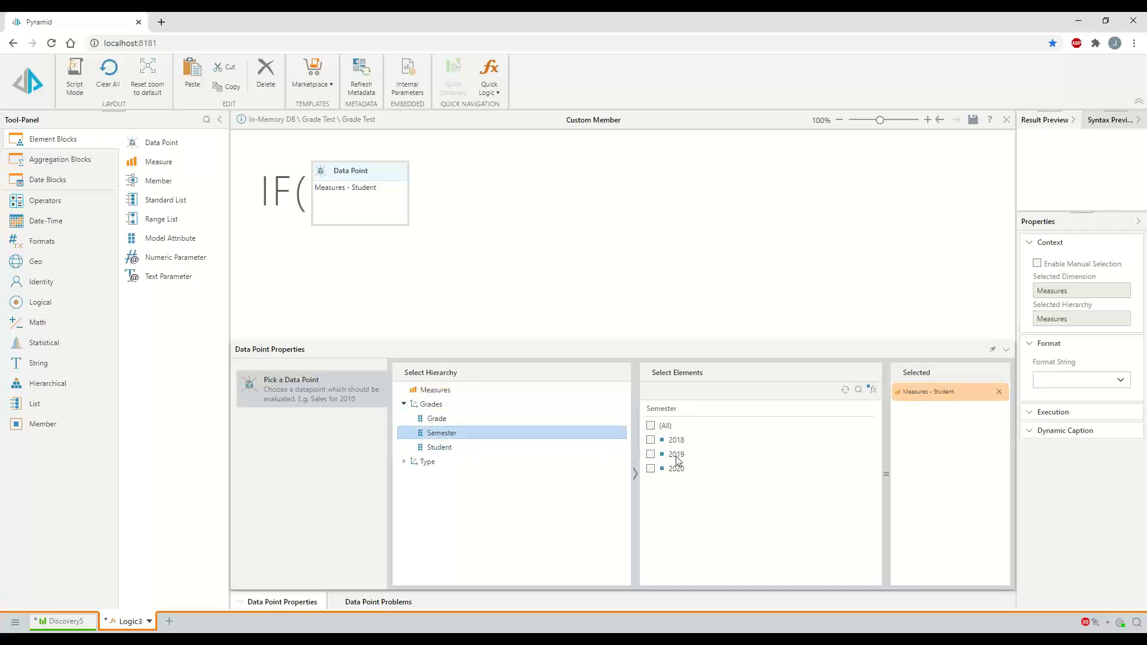
{"action": "left_click", "coordinate": [652, 428]}
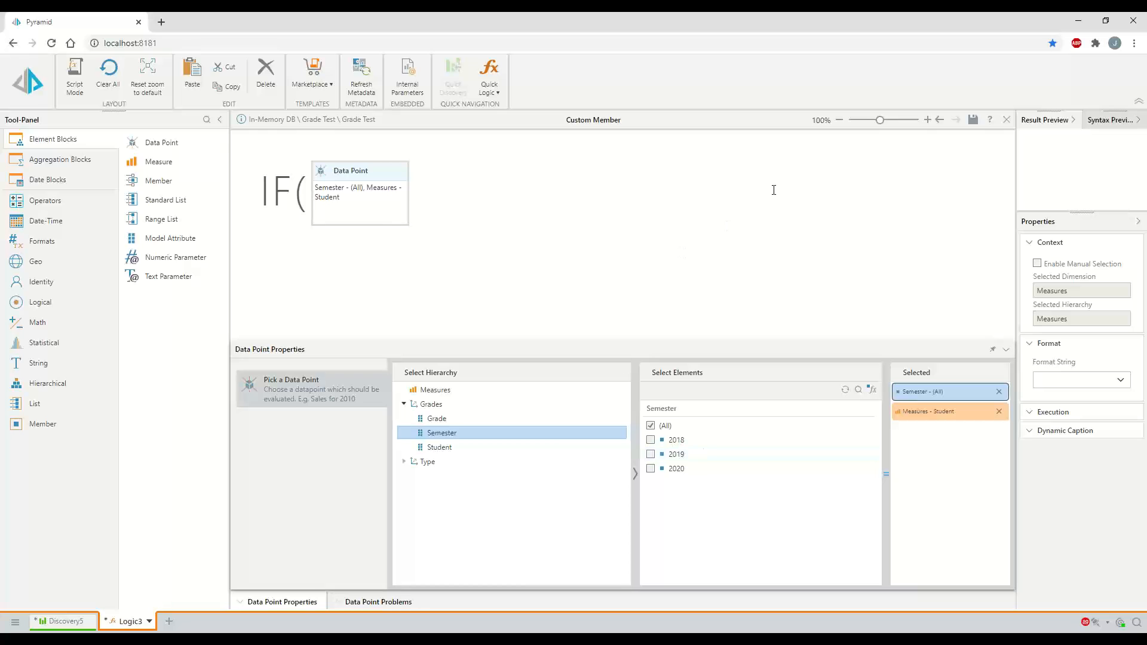
Step: Extend the formula with ">0 && IfNull(" and insert a second Data Point block set to the Student measure
{"action": "left_click", "coordinate": [448, 212]}
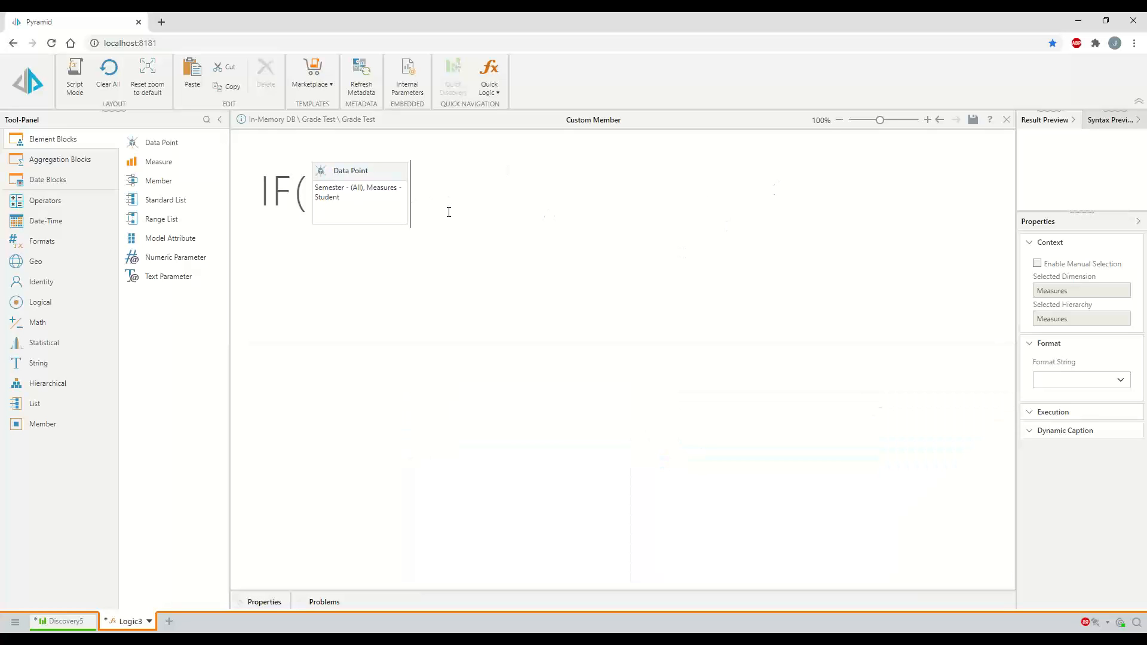
{"action": "type", "text": ">0"}
{"action": "type", "text": "&&"}
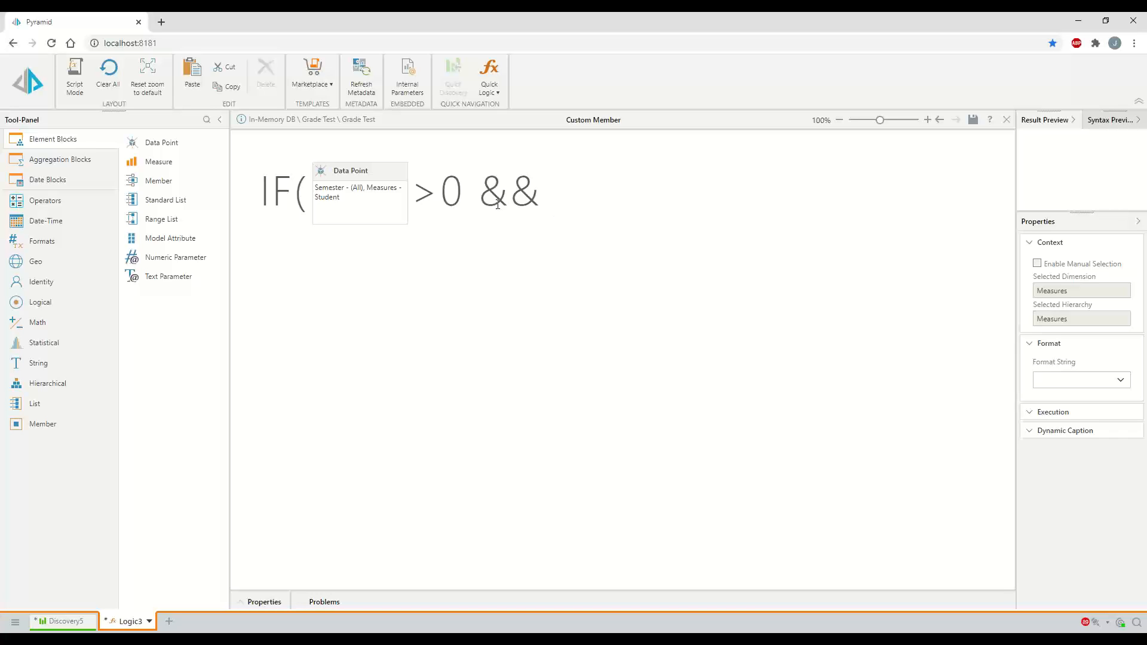
{"action": "type", "text": "IfNull"}
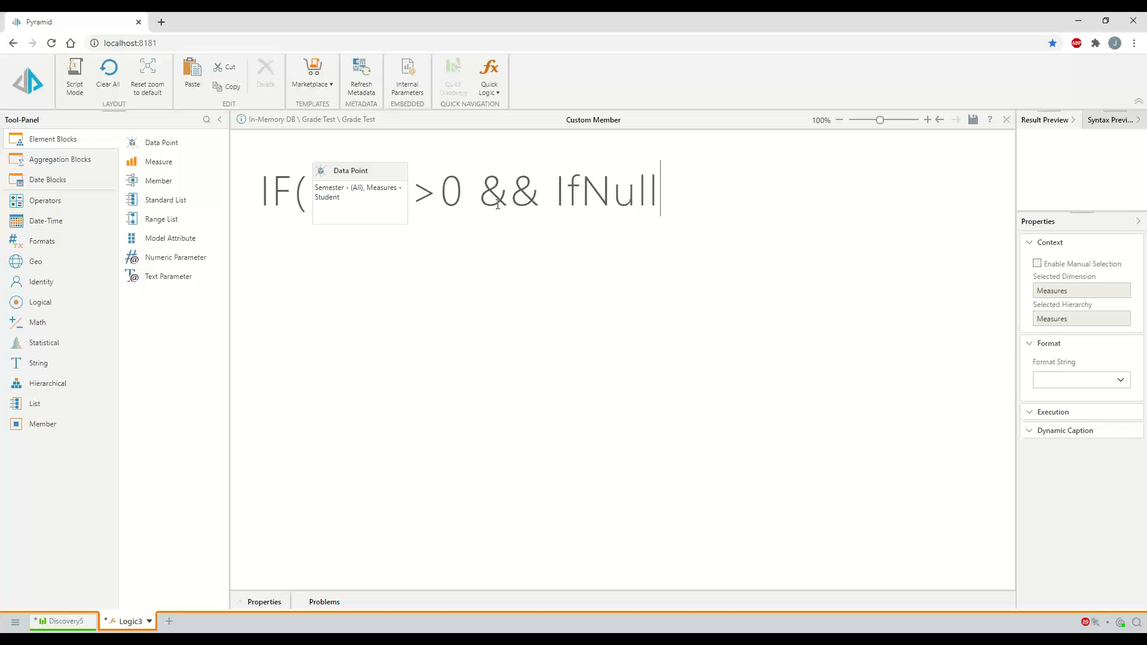
{"action": "type", "text": "("}
{"action": "left_click_drag", "start_coordinate": [162, 142], "coordinate": [718, 207]}
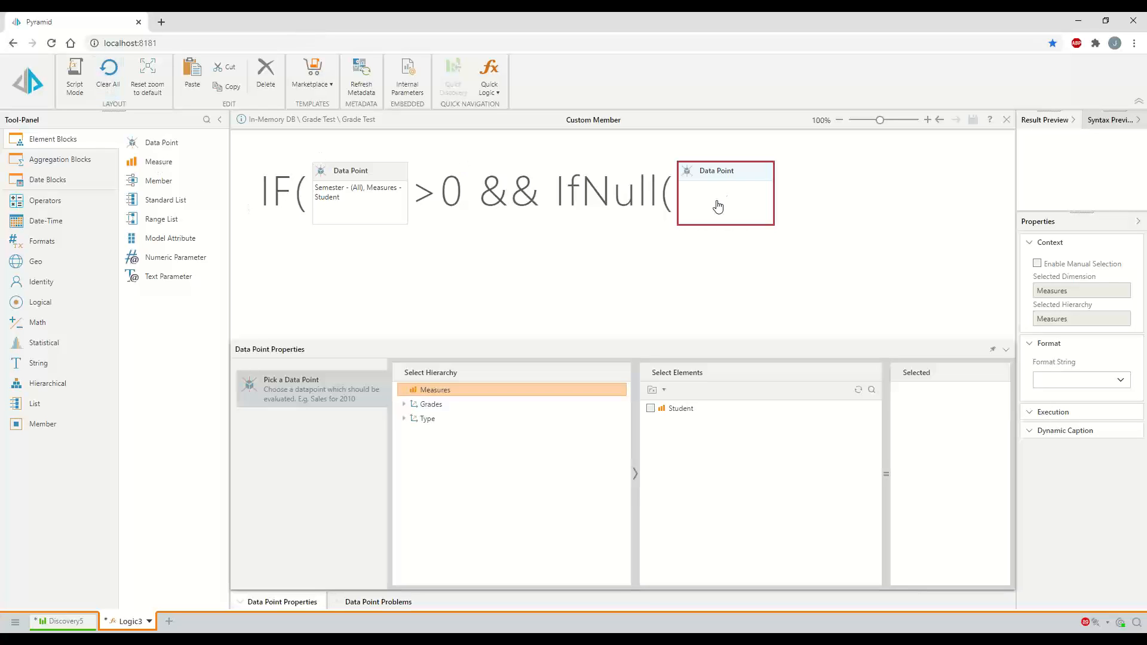
{"action": "left_click", "coordinate": [650, 409]}
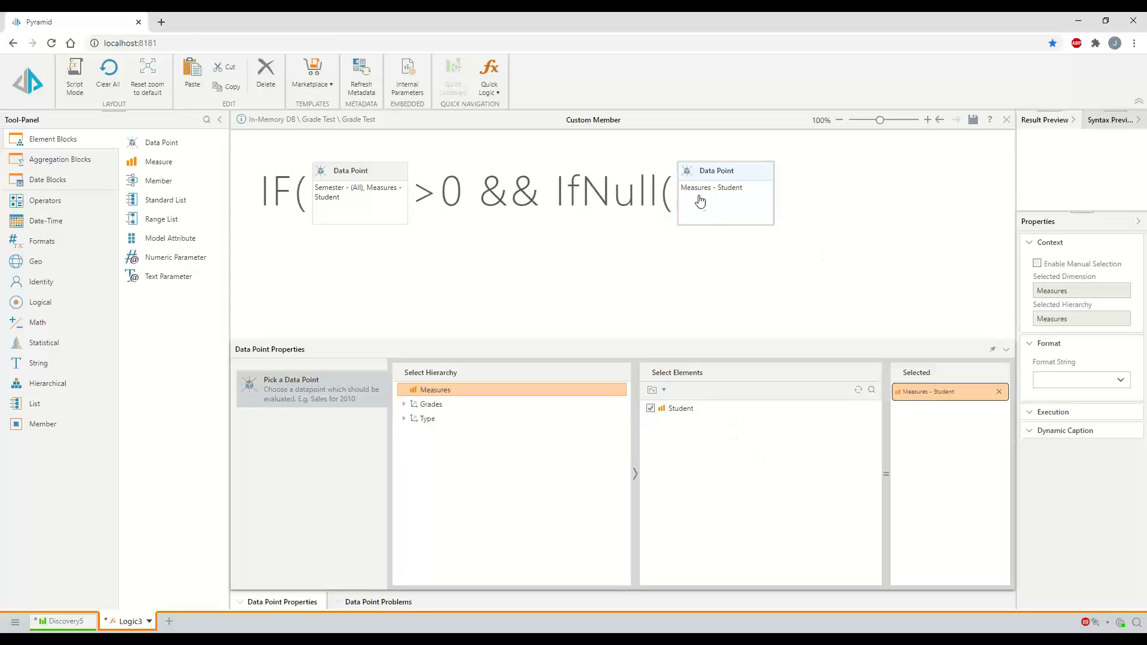
Step: Complete the formula with ",0) = 0, 0," followed by a copy of the Student Data Point block and a closing parenthesis
{"action": "left_click", "coordinate": [784, 202]}
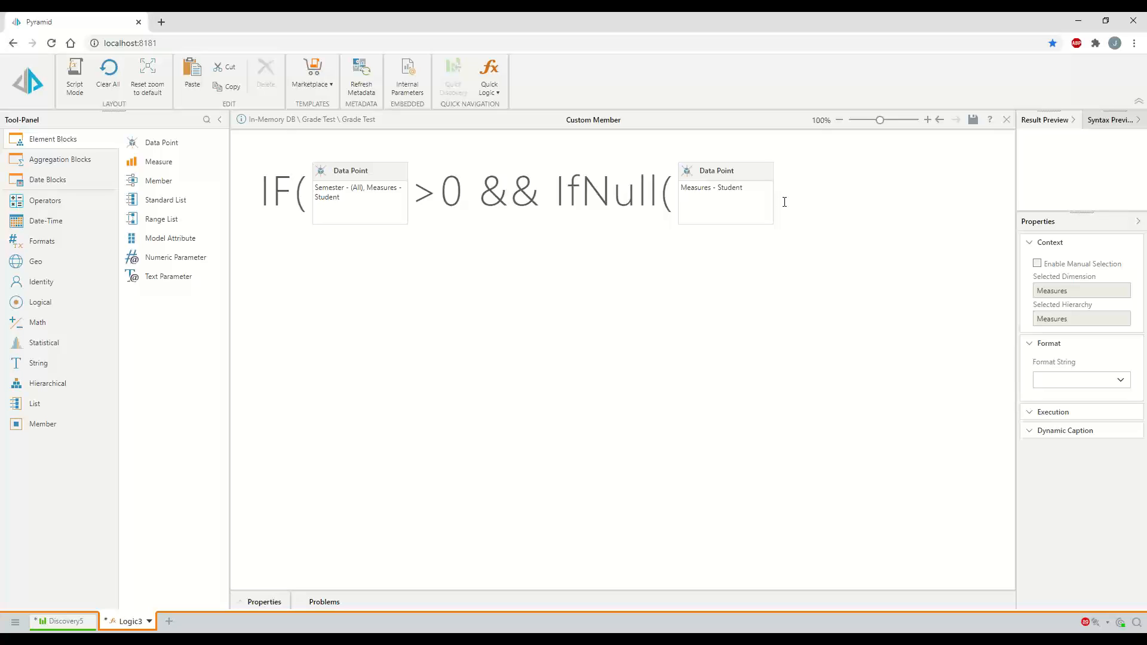
{"action": "type", "text": ",0) = 0"}
{"action": "type", "text": ","}
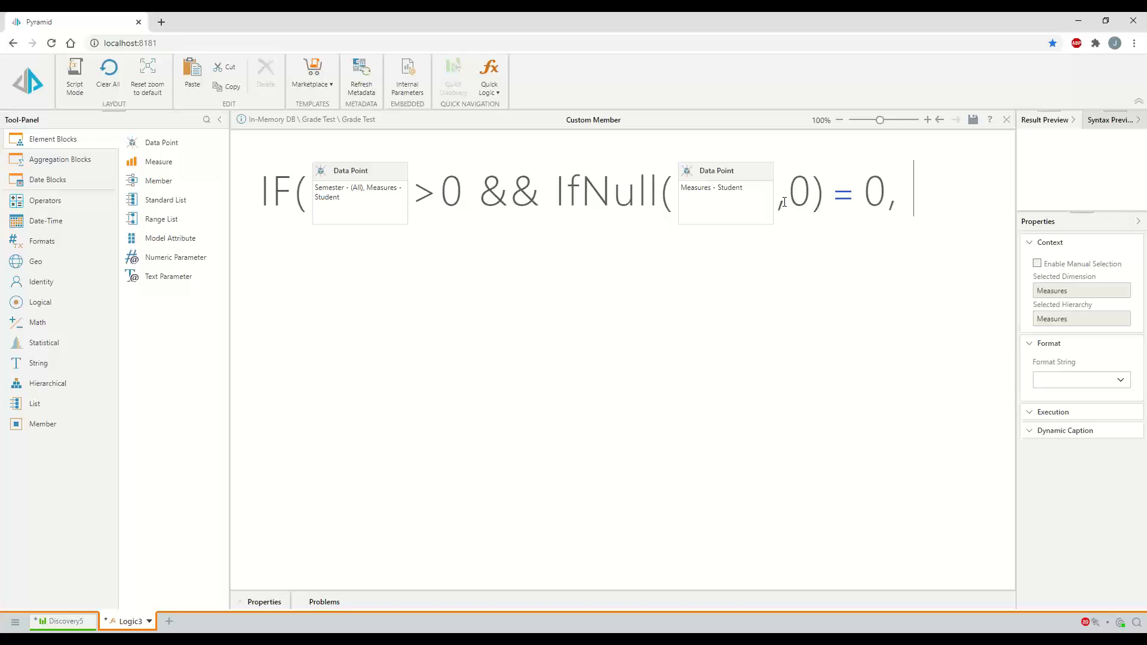
{"action": "type", "text": "0"}
{"action": "type", "text": ","}
{"action": "left_click", "coordinate": [726, 172]}
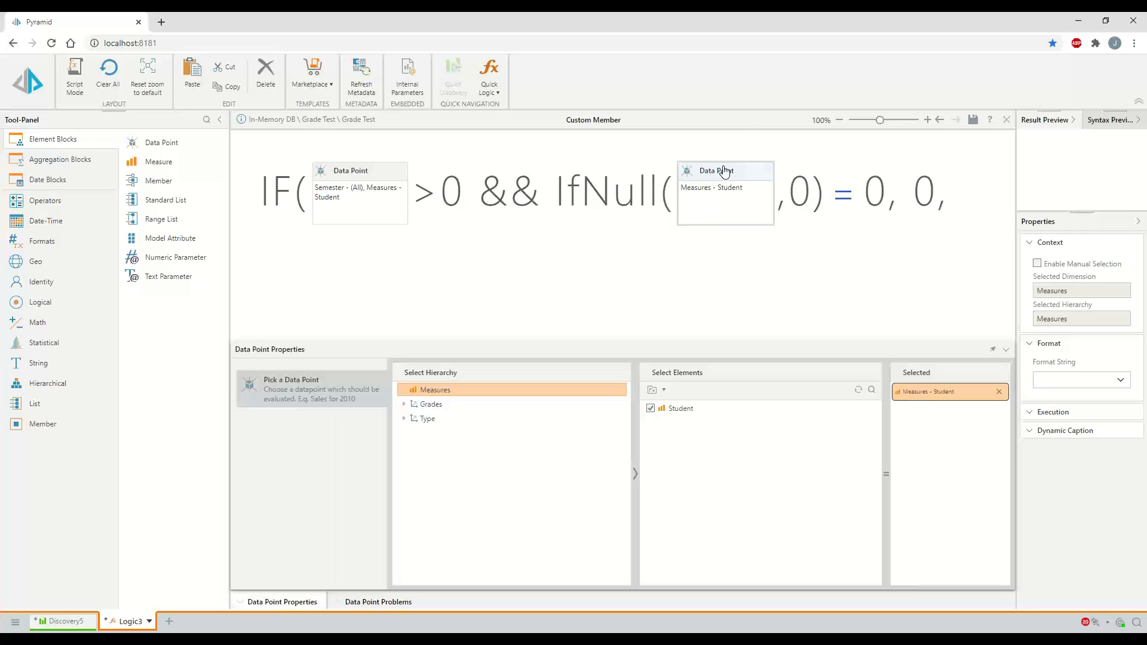
{"action": "left_click", "coordinate": [959, 190]}
{"action": "key", "text": "ctrl+v"}
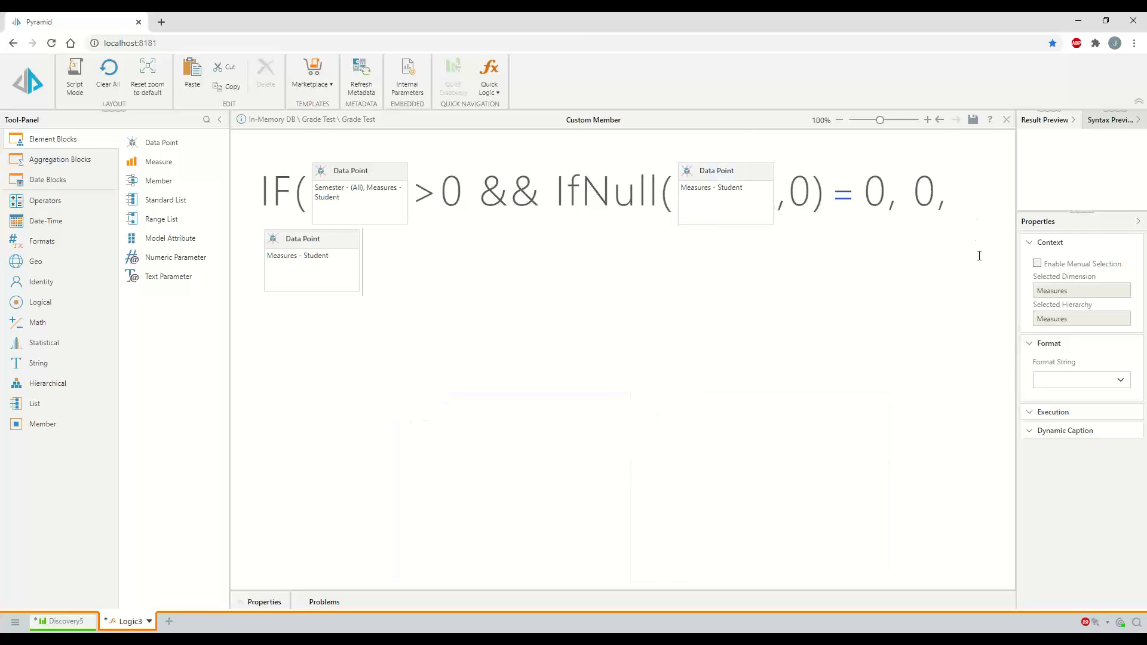
{"action": "type", "text": ")"}
Step: Set the formula's format string to #,# and save it in My Content as "Grade Score"
{"action": "left_click", "coordinate": [1121, 380]}
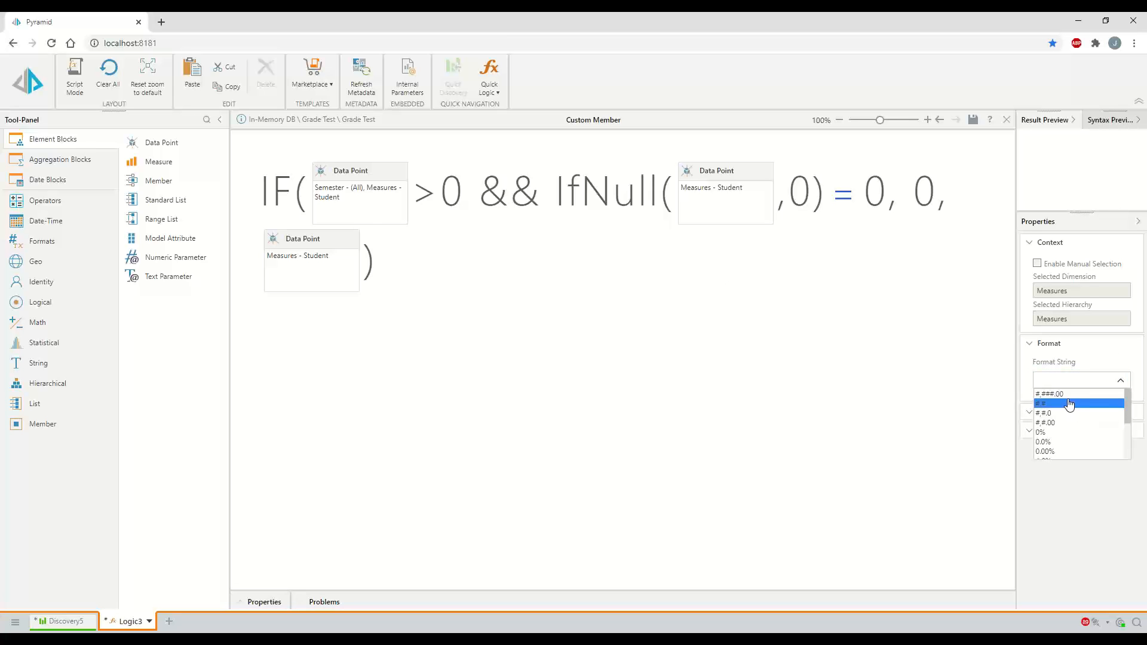
{"action": "left_click", "coordinate": [1069, 405]}
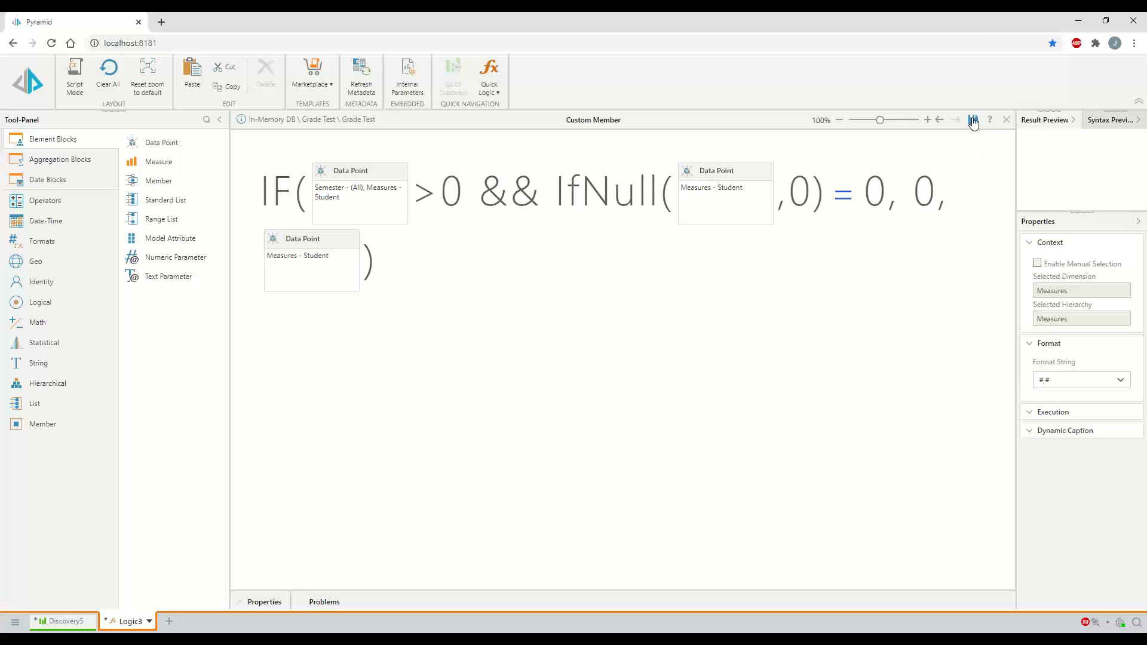
{"action": "left_click", "coordinate": [974, 123]}
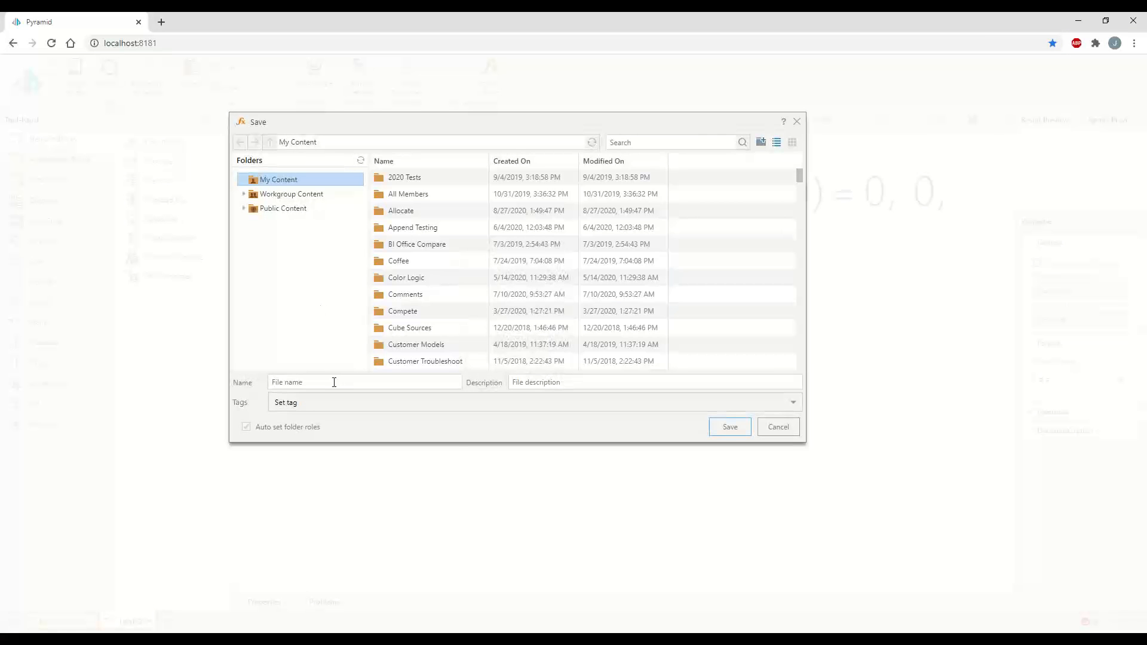
{"action": "left_click", "coordinate": [334, 383]}
{"action": "type", "text": "Grade Score"}
{"action": "left_click", "coordinate": [718, 429]}
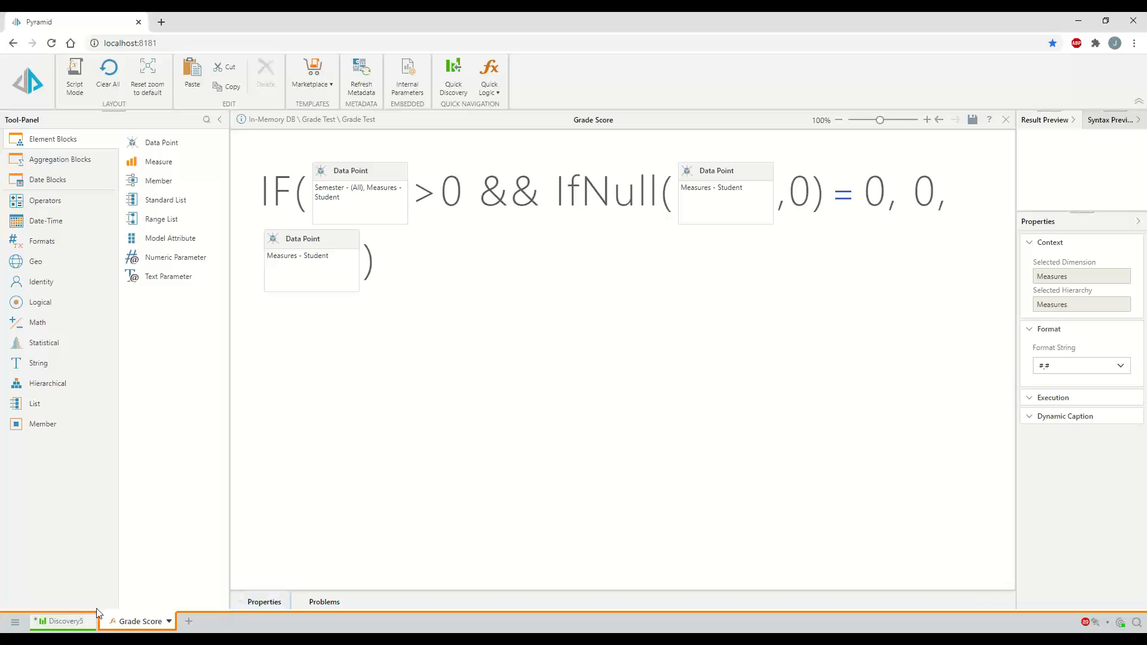
Step: Return to the discovery and add the Grade Score custom measure to the grid
{"action": "left_click", "coordinate": [66, 623]}
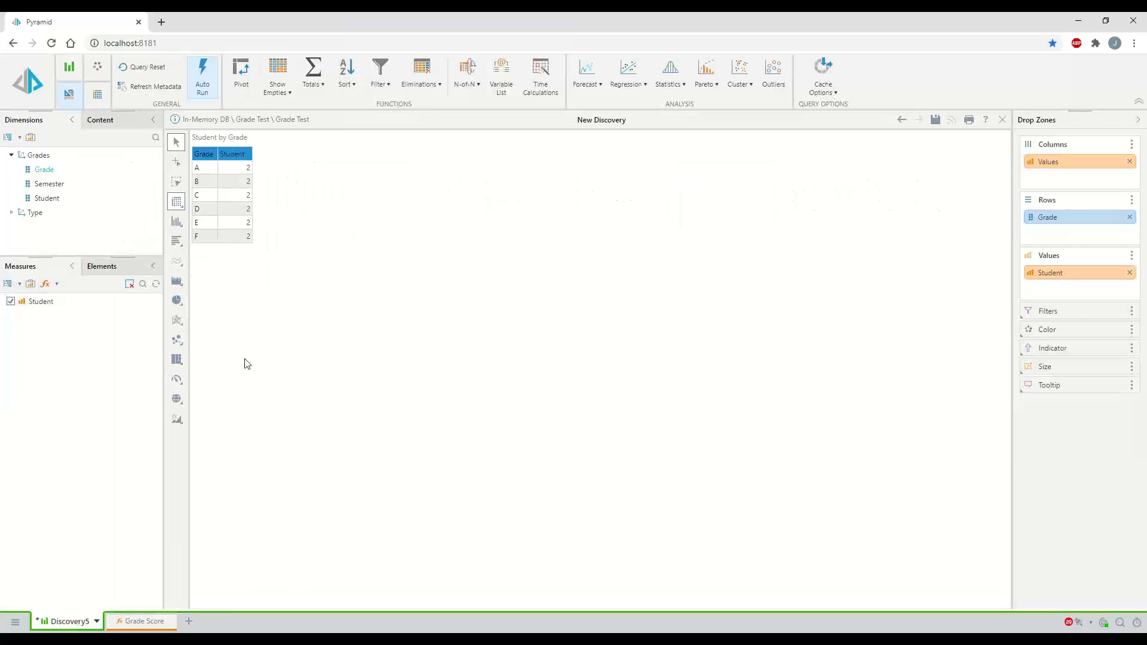
{"action": "left_click", "coordinate": [58, 288]}
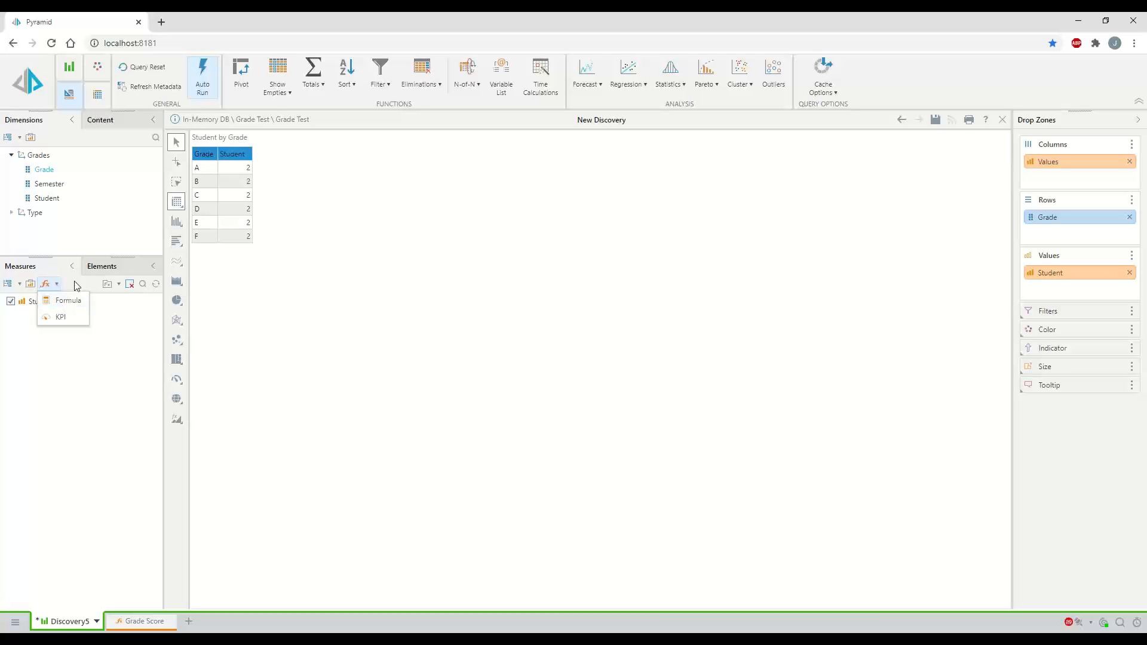
{"action": "left_click", "coordinate": [127, 296]}
{"action": "left_click", "coordinate": [124, 318]}
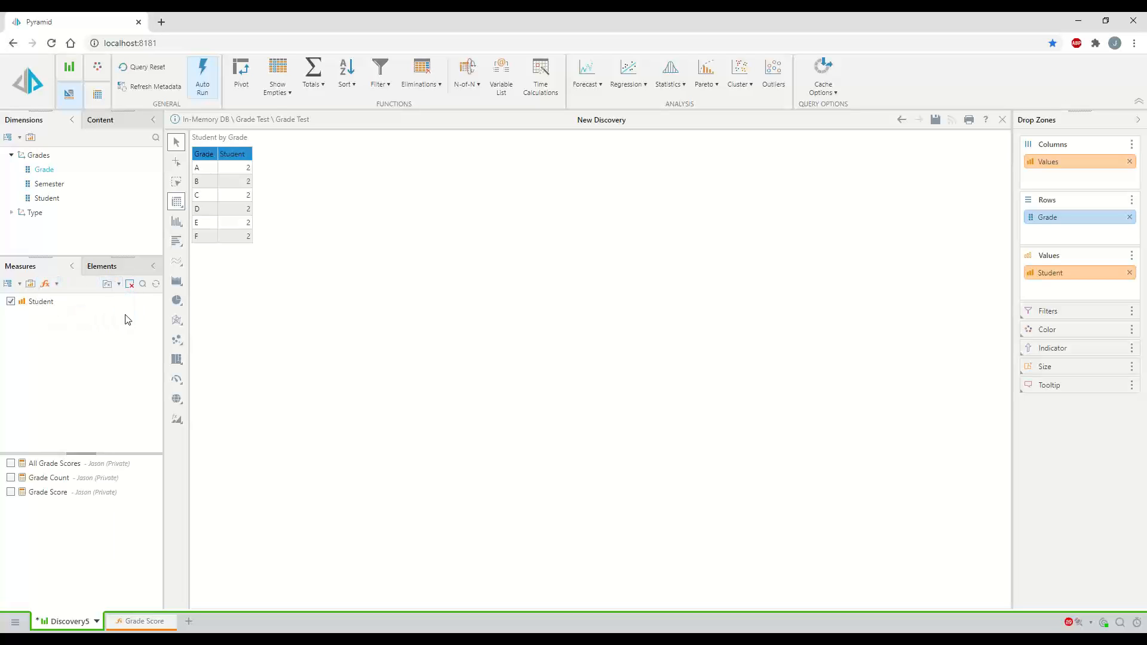
{"action": "left_click", "coordinate": [11, 493]}
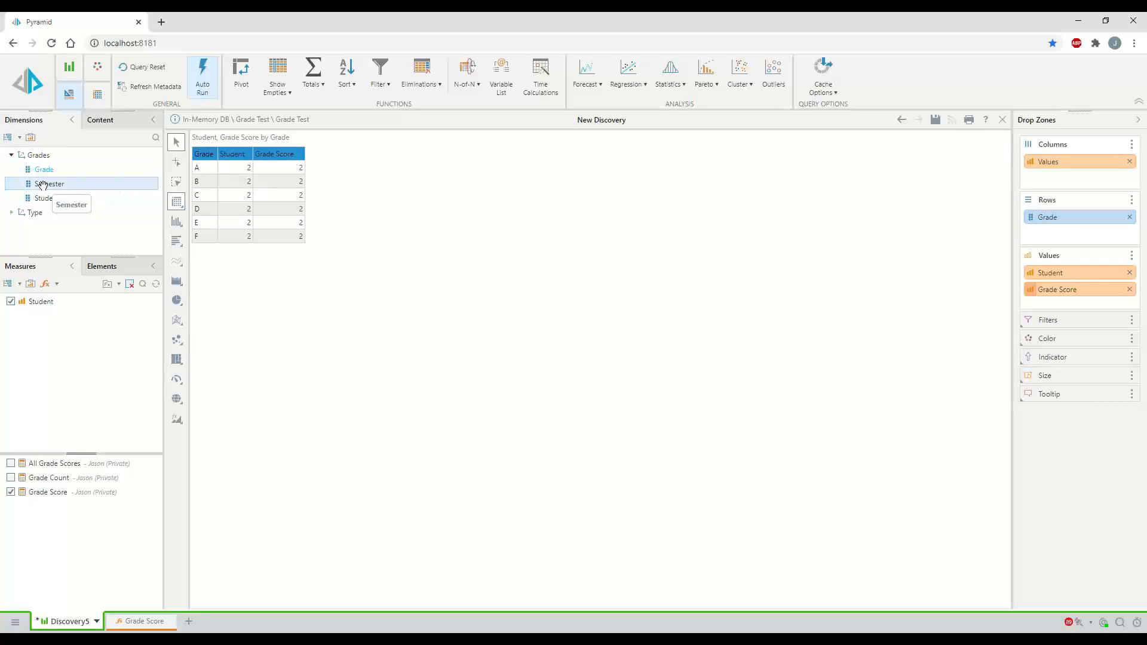
Step: Add Semester as a filter and check the grid for 2019 and 2020
{"action": "left_click_drag", "start_coordinate": [45, 185], "coordinate": [980, 312]}
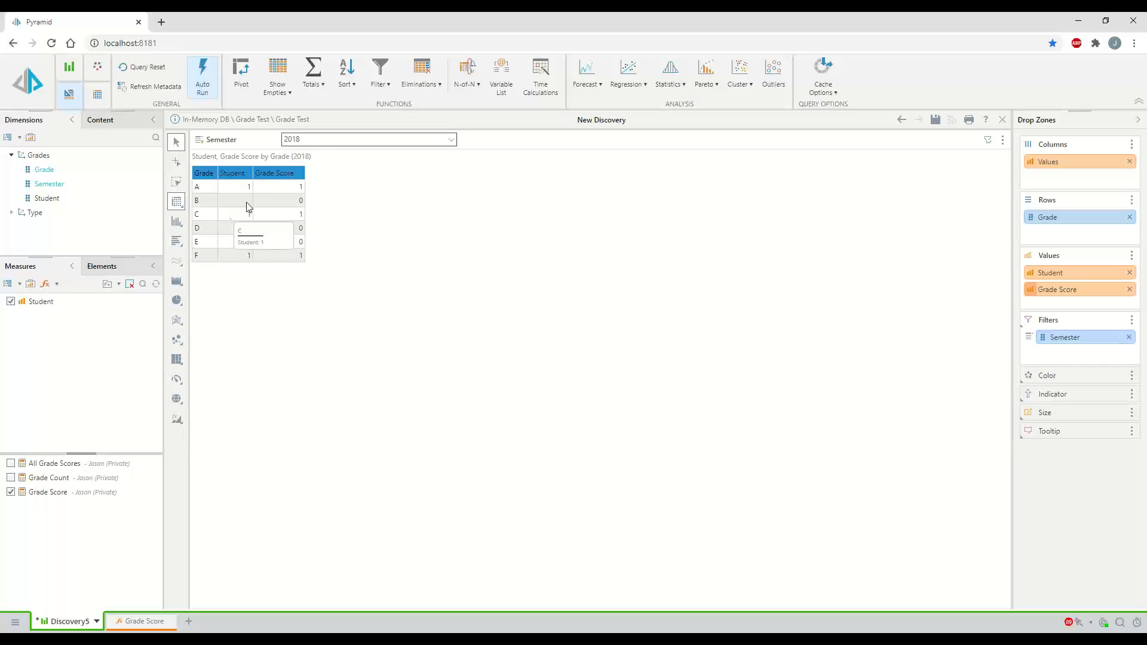
{"action": "left_click", "coordinate": [341, 142]}
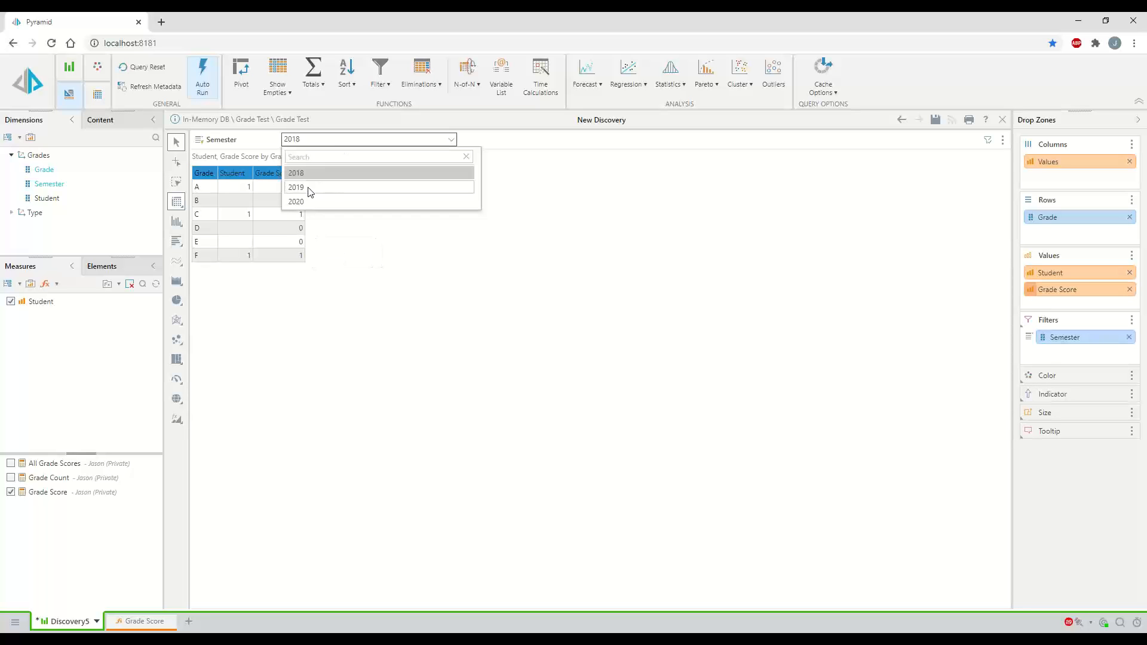
{"action": "left_click", "coordinate": [310, 188]}
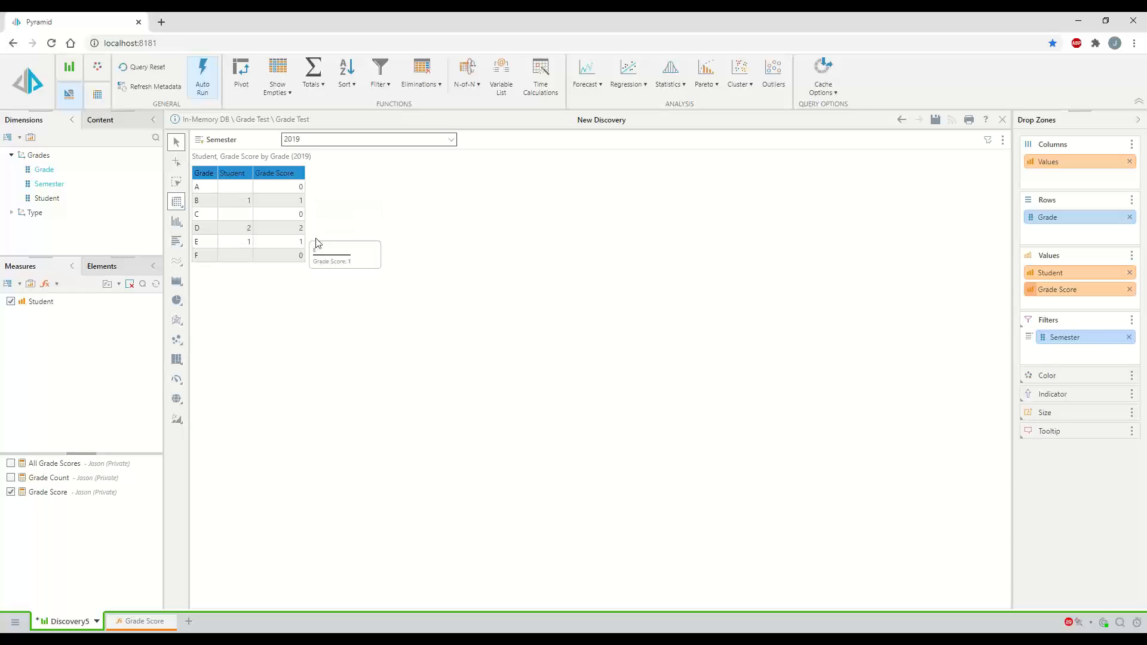
{"action": "left_click", "coordinate": [341, 142]}
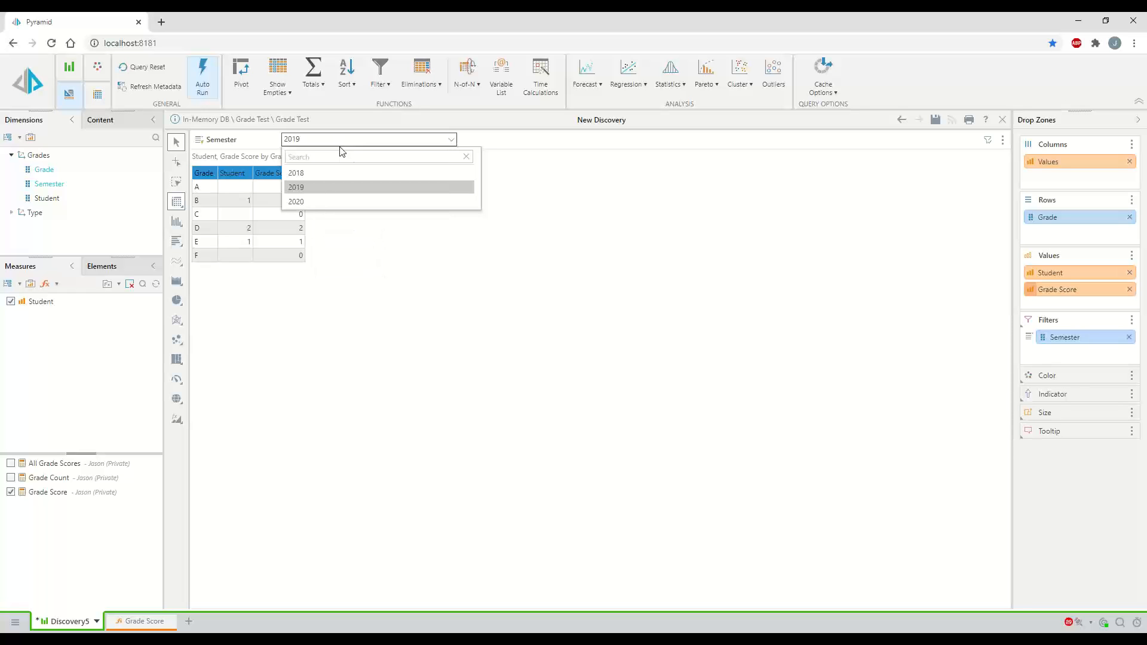
{"action": "left_click", "coordinate": [304, 204]}
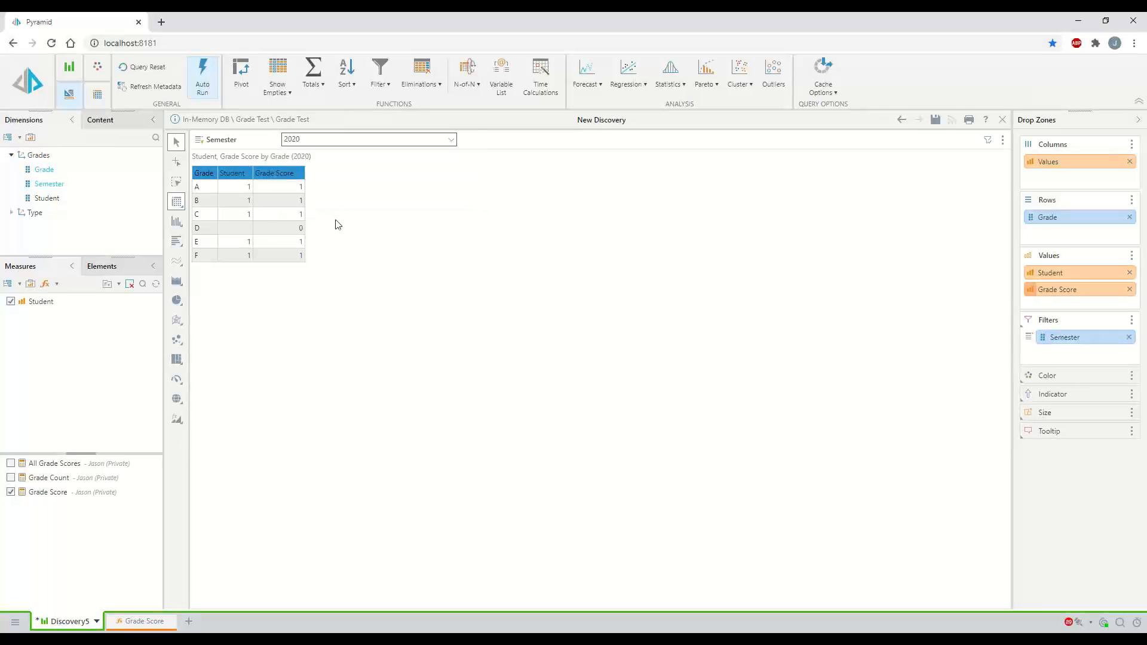
Step: Remove the Student measure from the values and switch the Semester filter to 2018, ending on 2019
{"action": "left_click", "coordinate": [1130, 273]}
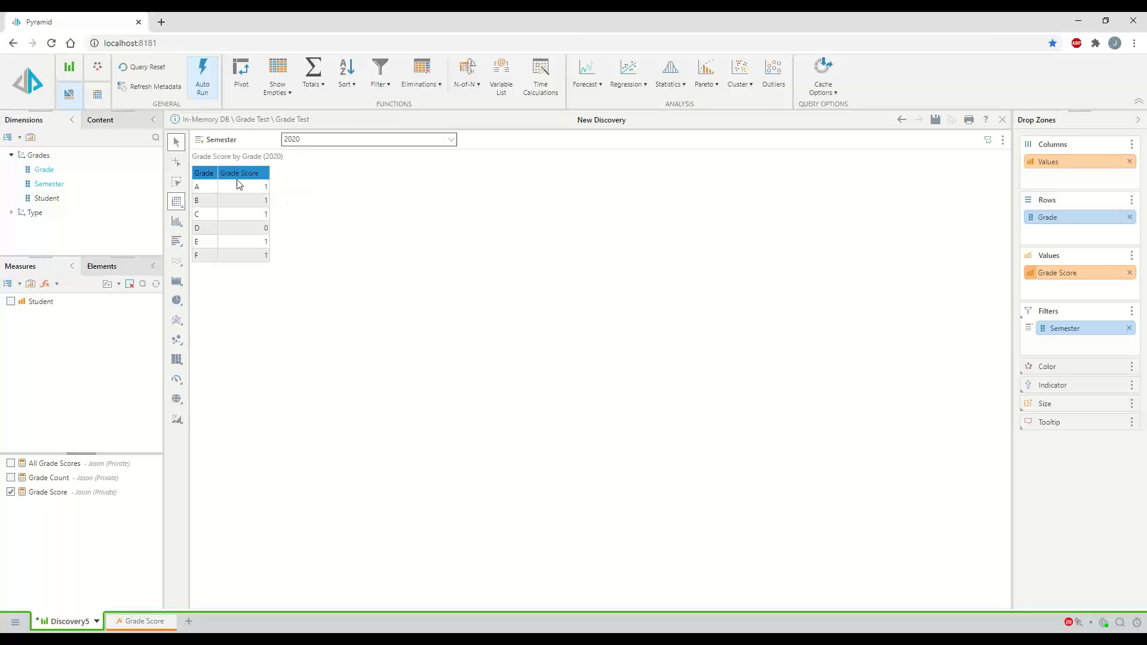
{"action": "left_click", "coordinate": [317, 141]}
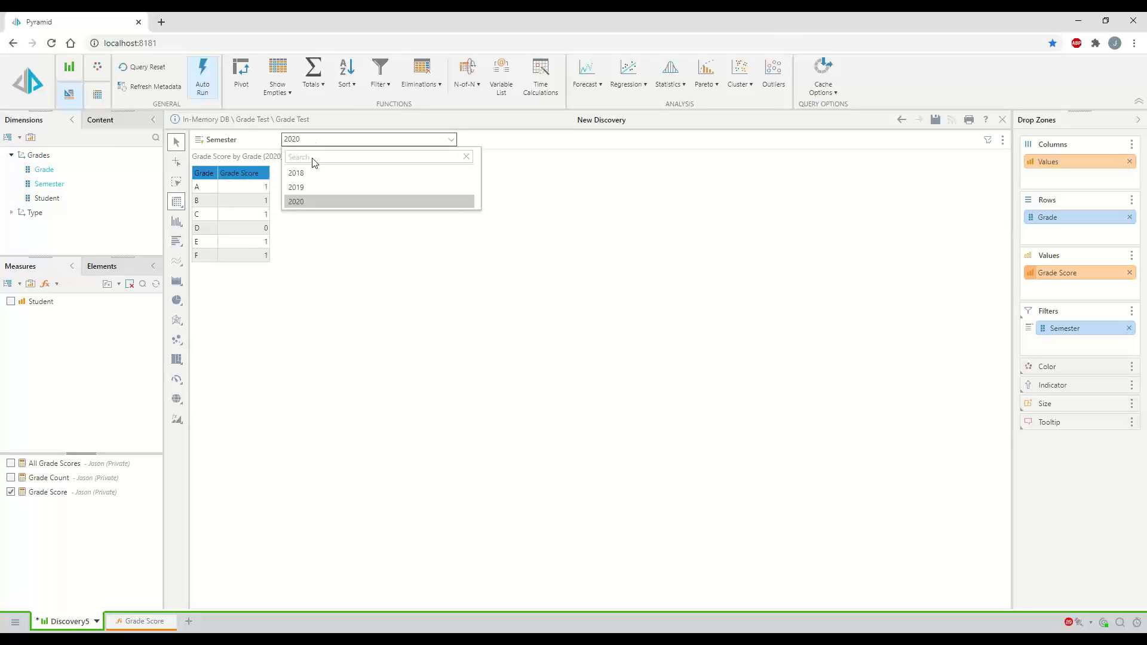
{"action": "left_click", "coordinate": [311, 173]}
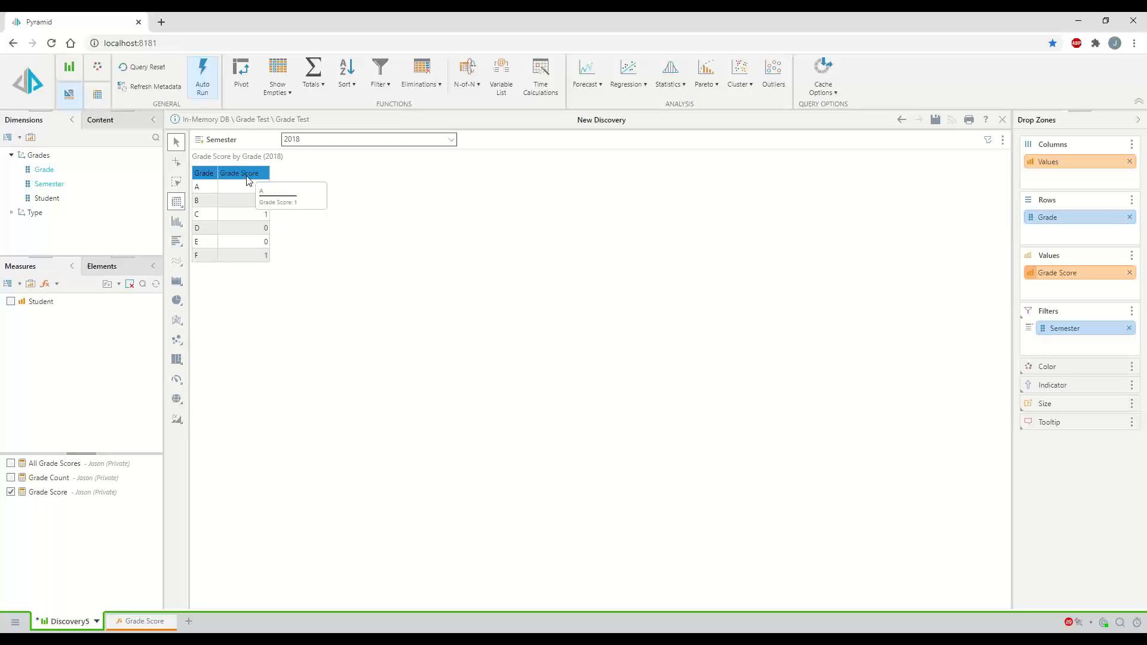
{"action": "left_click", "coordinate": [335, 141]}
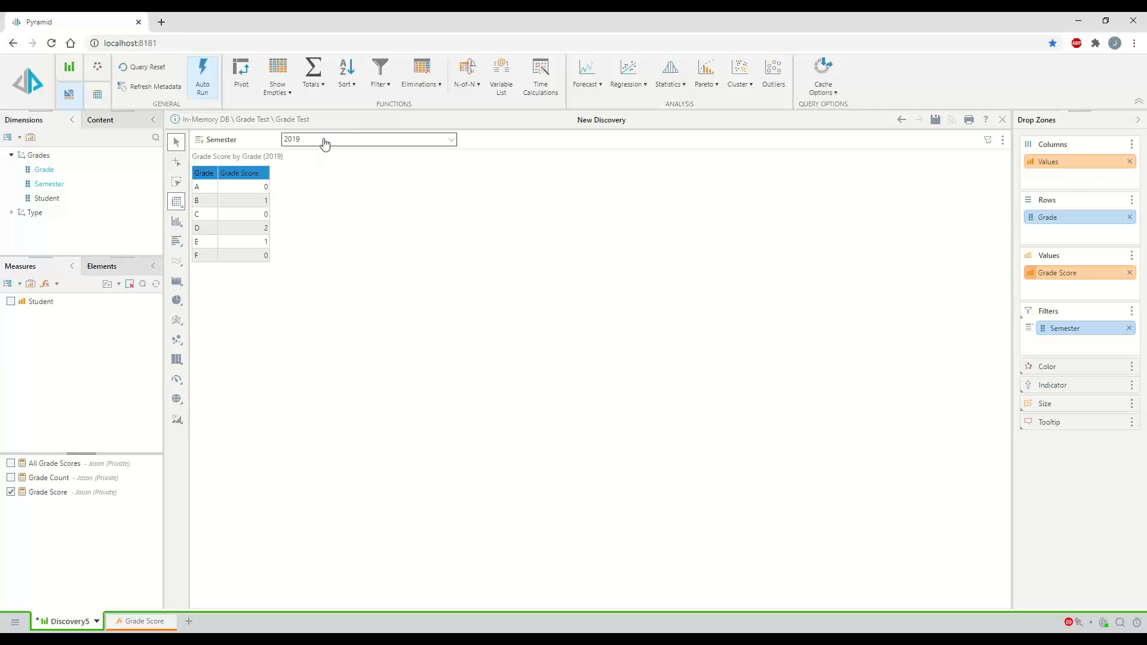
Step: Review the Grade Score formula and return to the discovery grid
{"action": "left_click", "coordinate": [161, 623]}
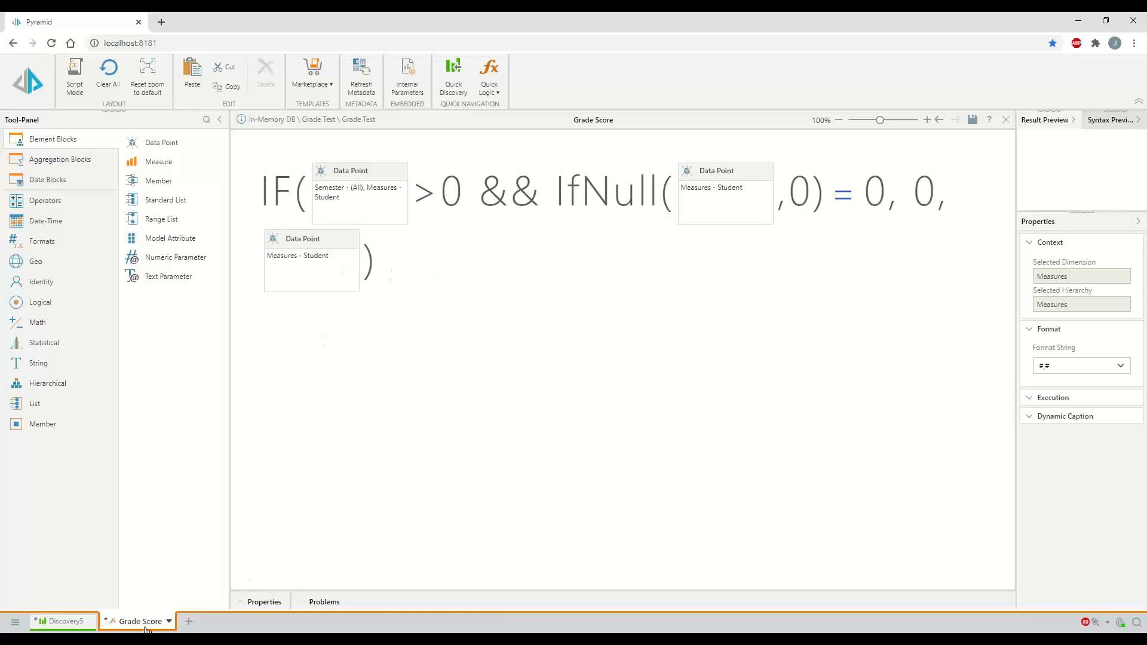
{"action": "left_click", "coordinate": [54, 623]}
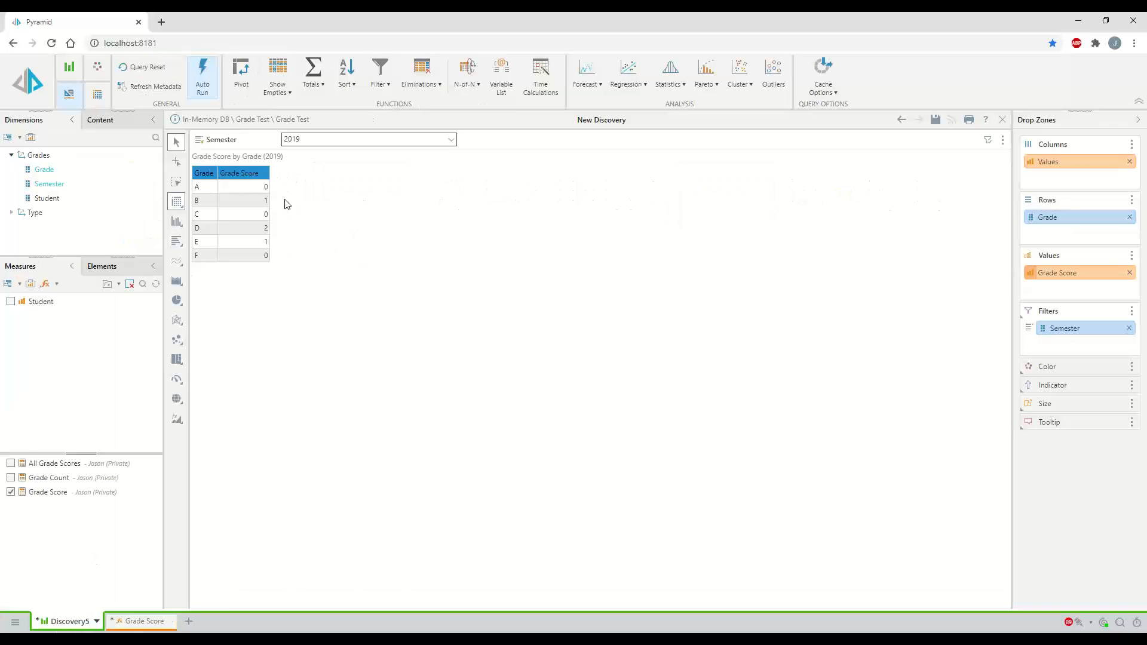